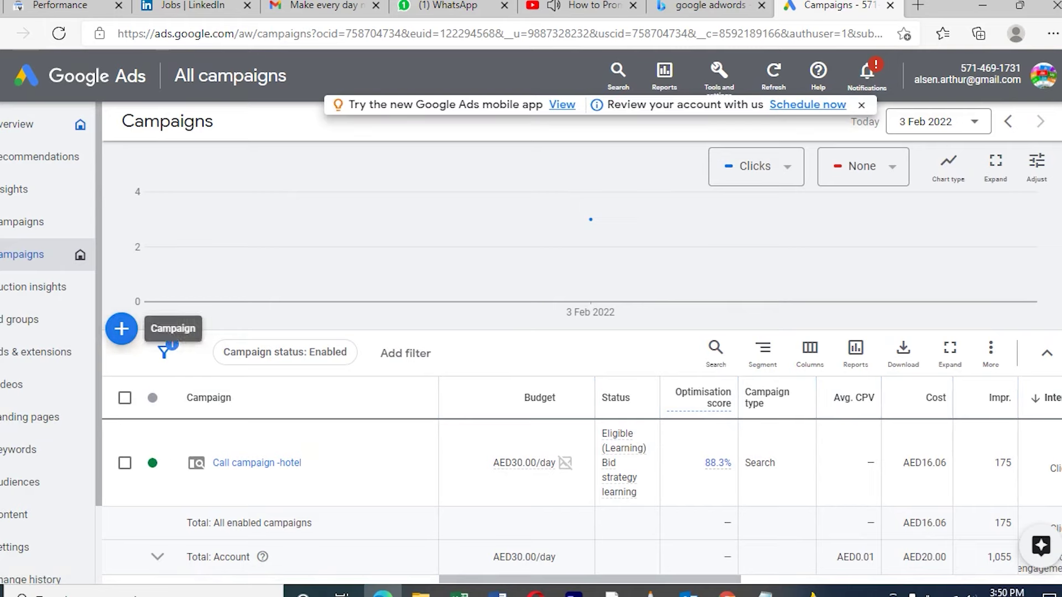
Start a new video campaign with the Product and brand consideration objective and the Influence consideration subtype
left_click(121, 329)
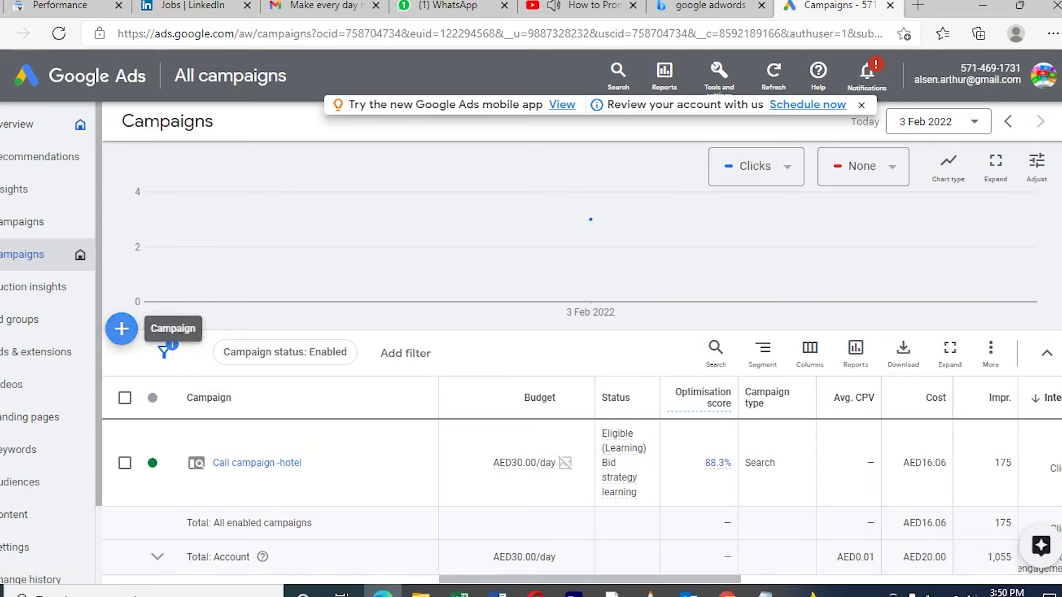
left_click(193, 343)
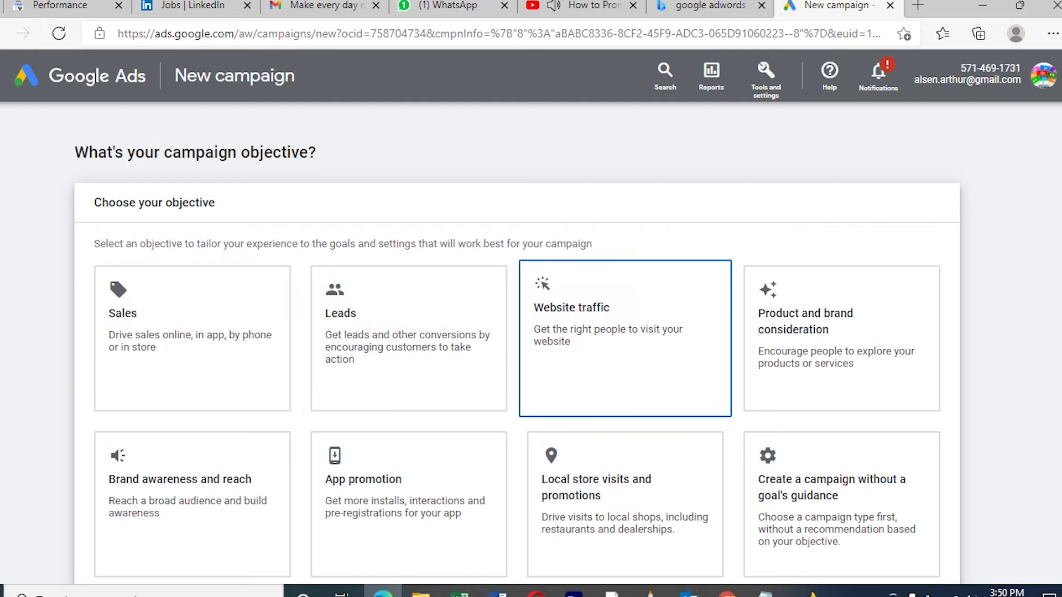
scroll(531, 332, "down", 2)
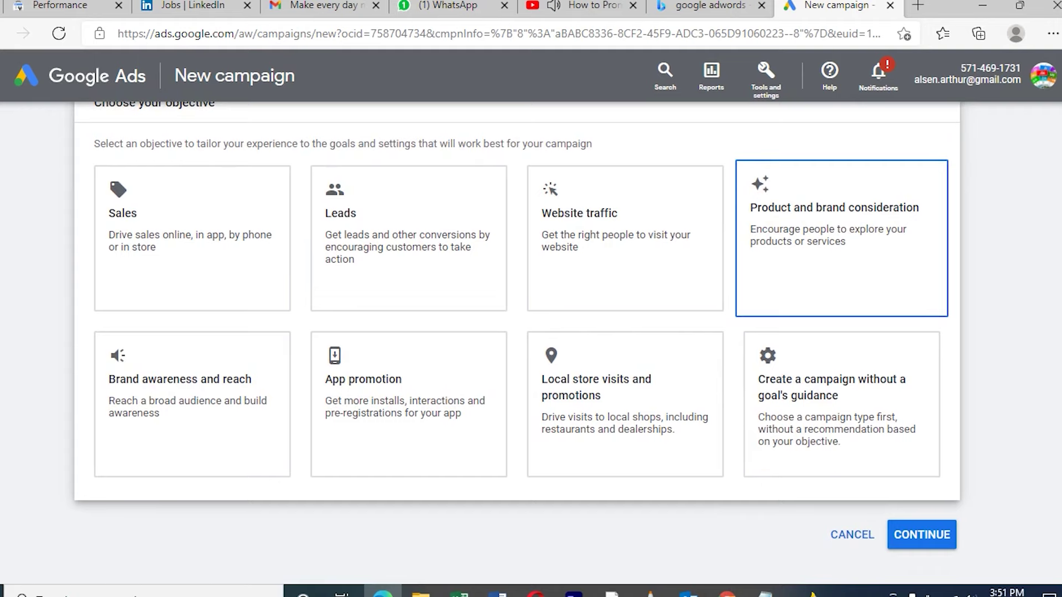
left_click(841, 238)
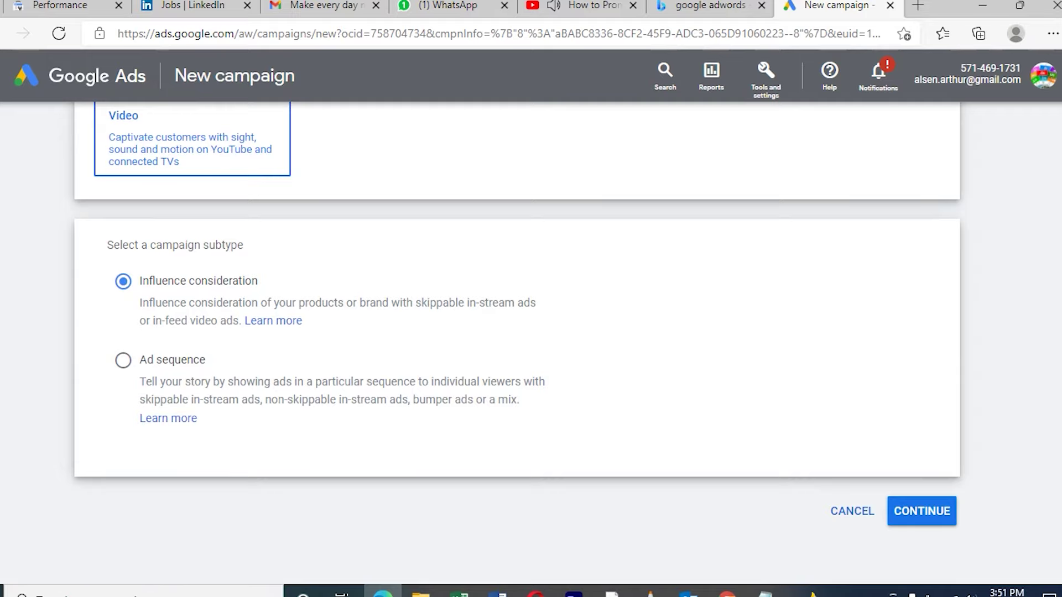
left_click(922, 511)
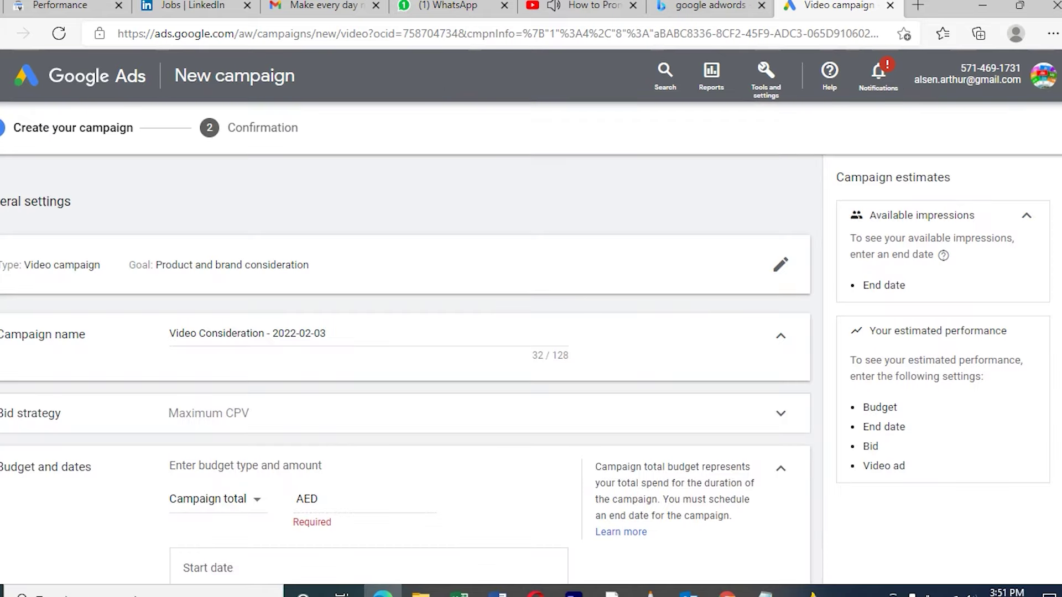
Rename the campaign as "youtube video promote"
left_click_drag(331, 334, 168, 333)
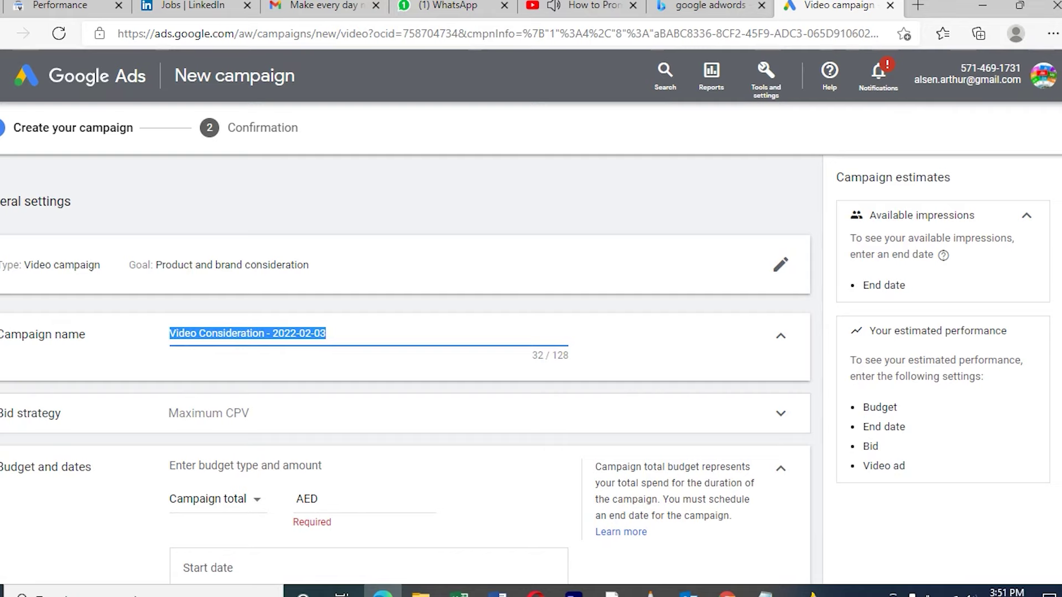
type("youub")
key("BackSpace")
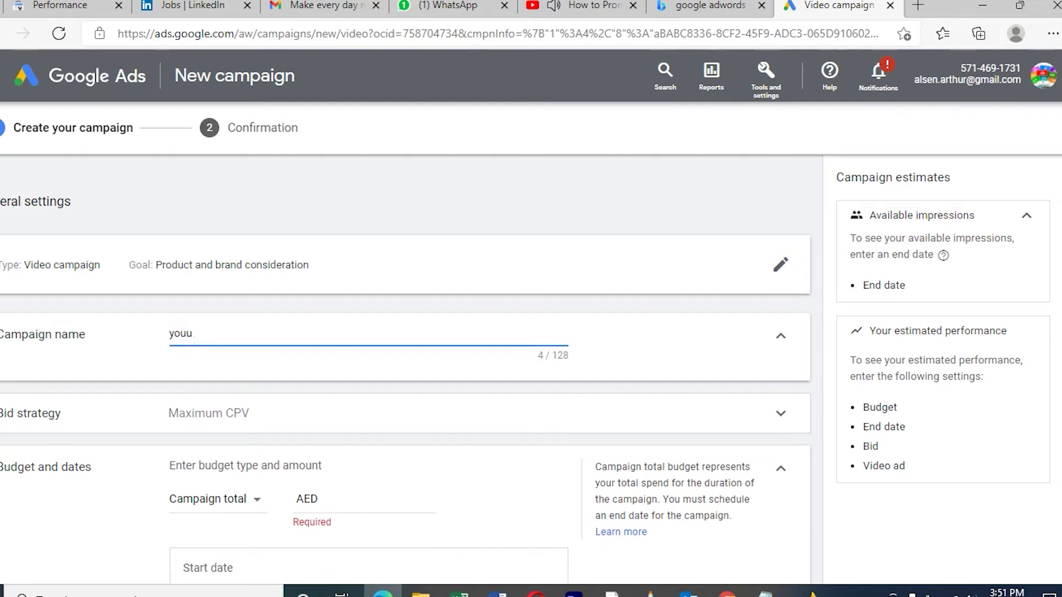
key("BackSpace")
type("tube video promote")
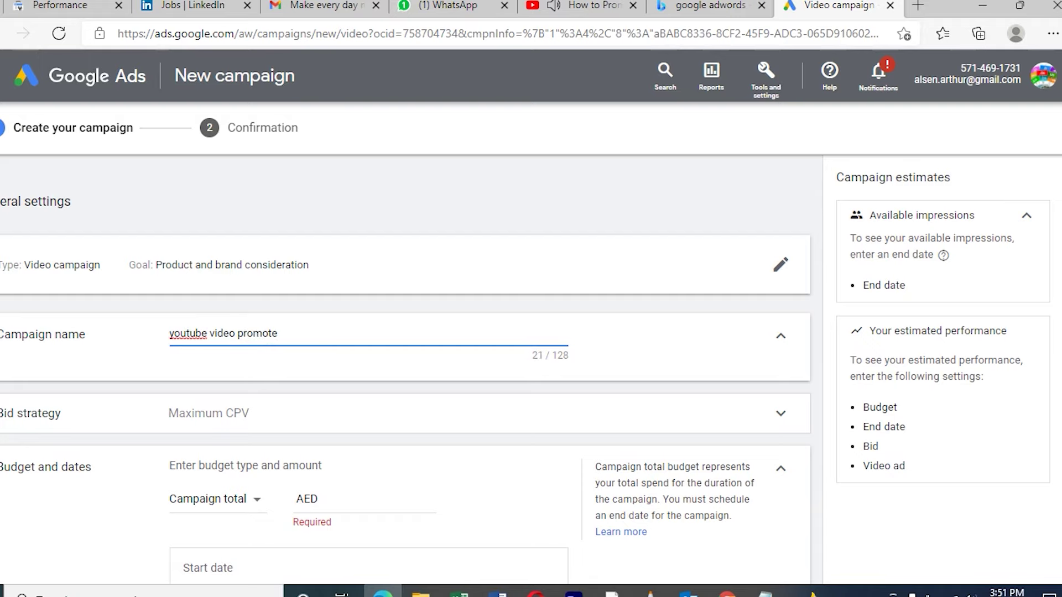
Switch the budget type to Daily and set the amount to AED 10.00
scroll(405, 374, "down", 4)
scroll(406, 374, "up", 1)
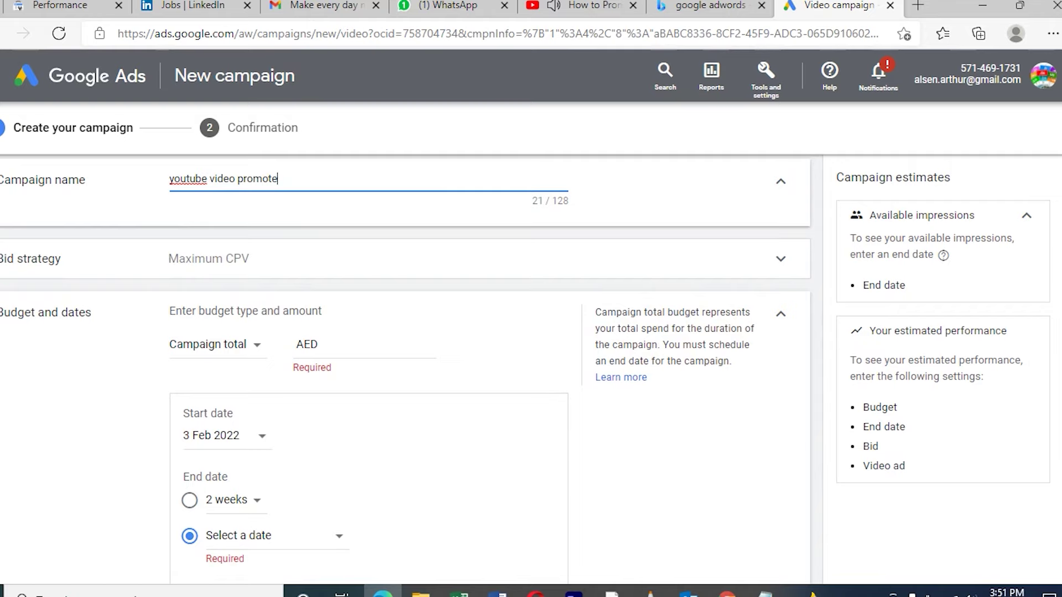
left_click(213, 344)
left_click(194, 362)
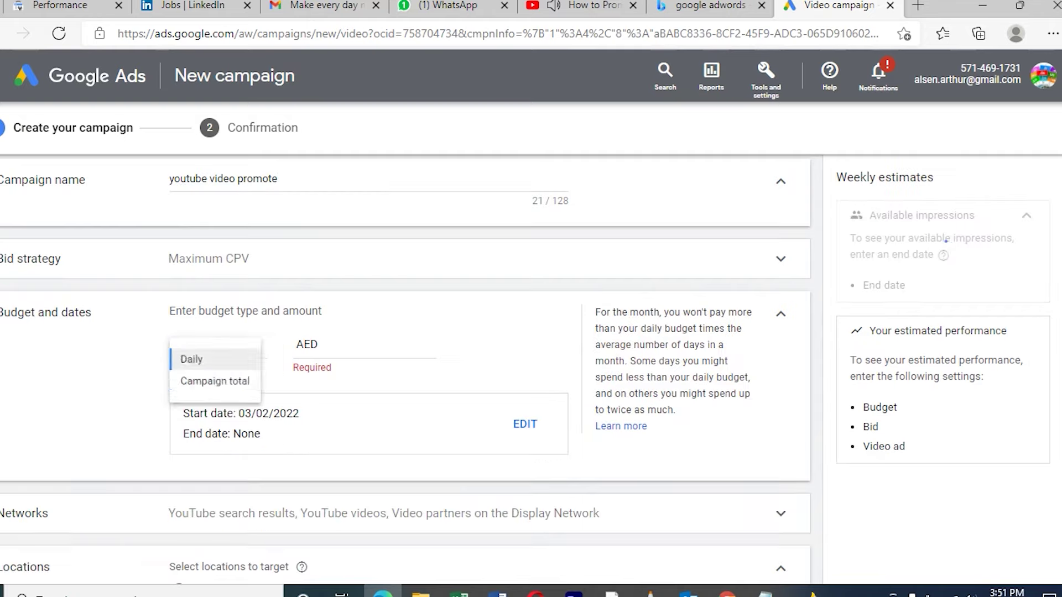
left_click(419, 344)
type("10.00")
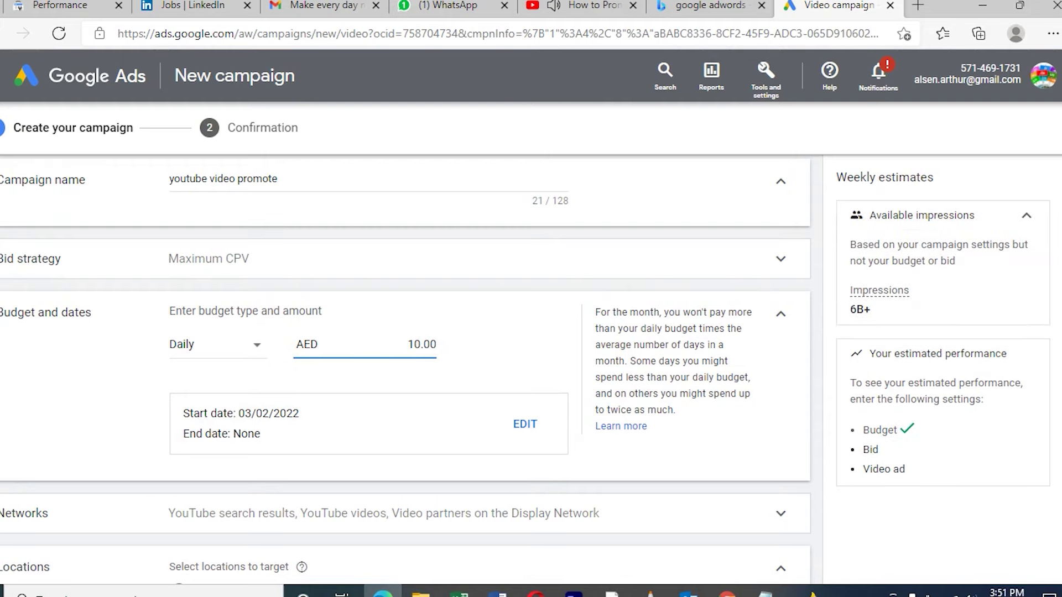
Set the campaign's end date to 6 Feb 2022
left_click(525, 424)
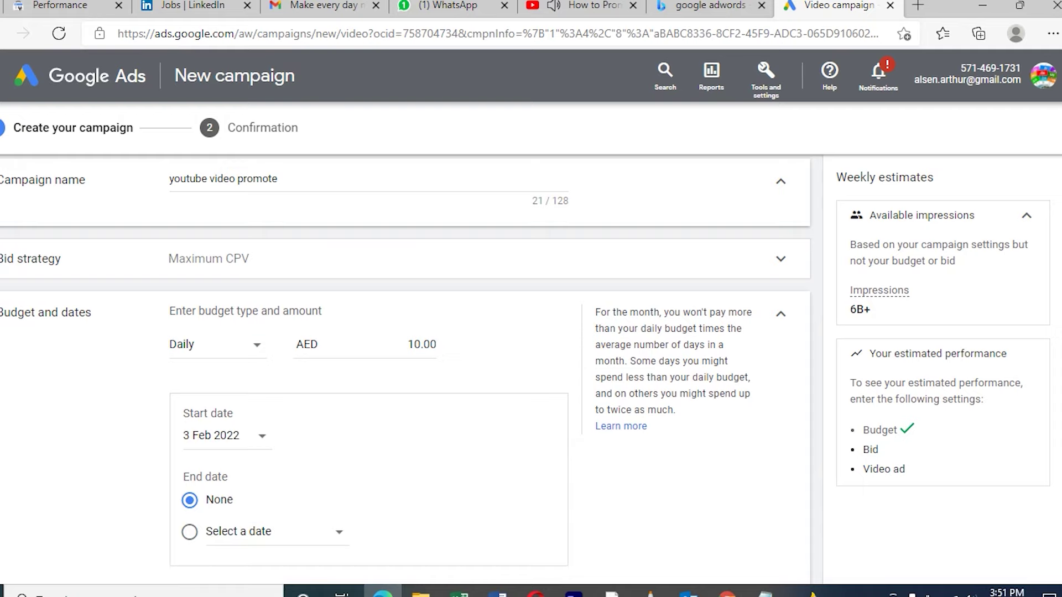
left_click(265, 531)
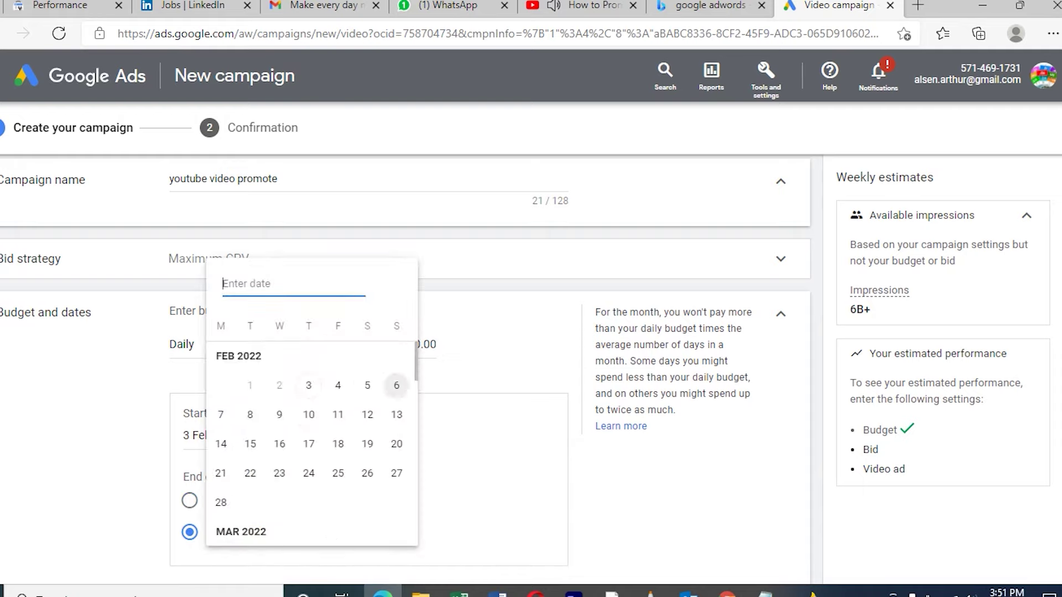
left_click(396, 385)
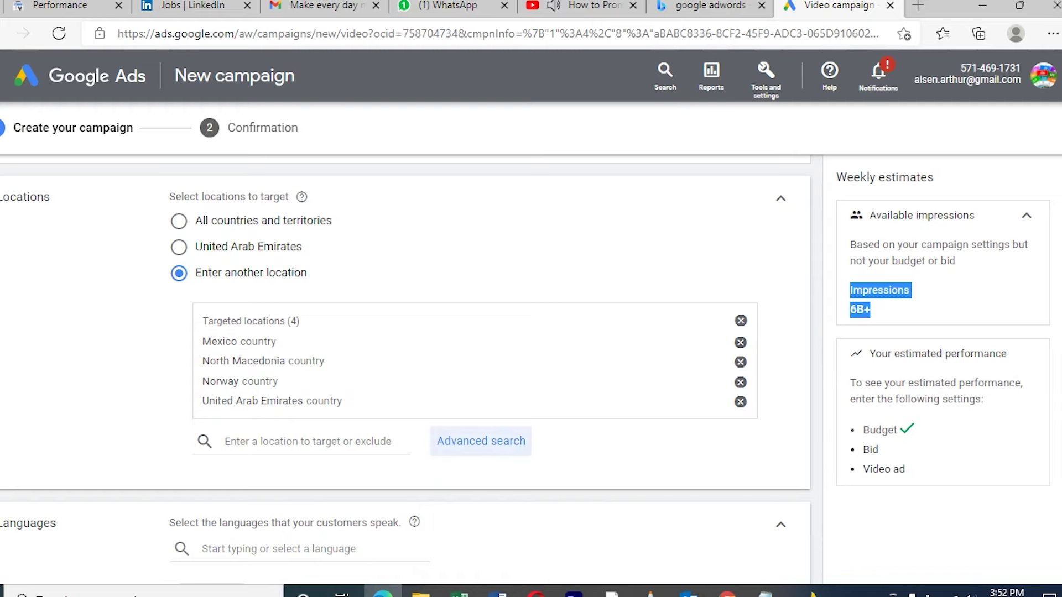
Add the country Germany to the campaign's targeted locations through the advanced location search and save
left_click(481, 440)
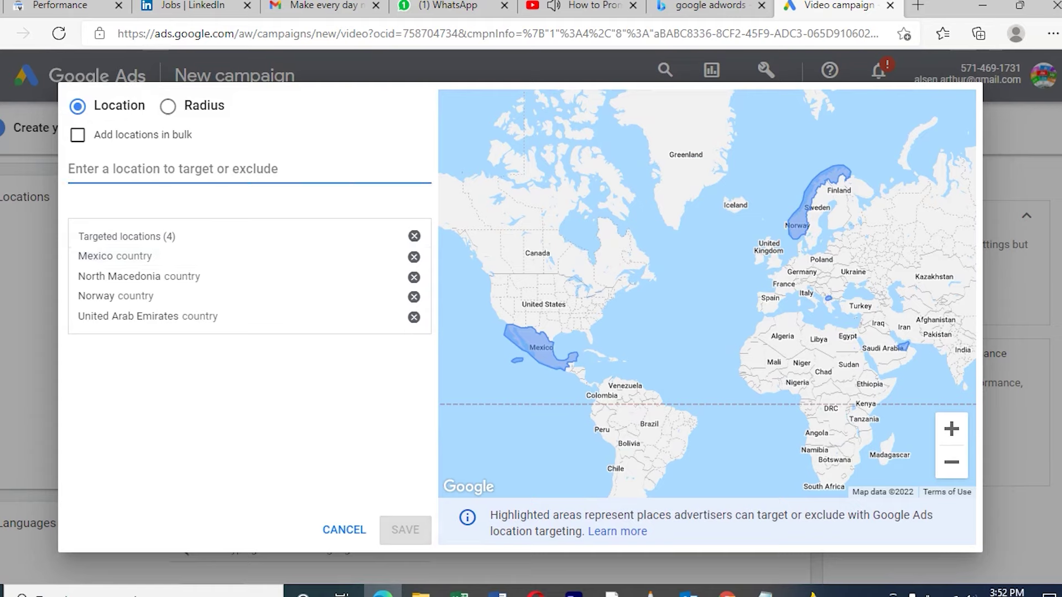
type("germany")
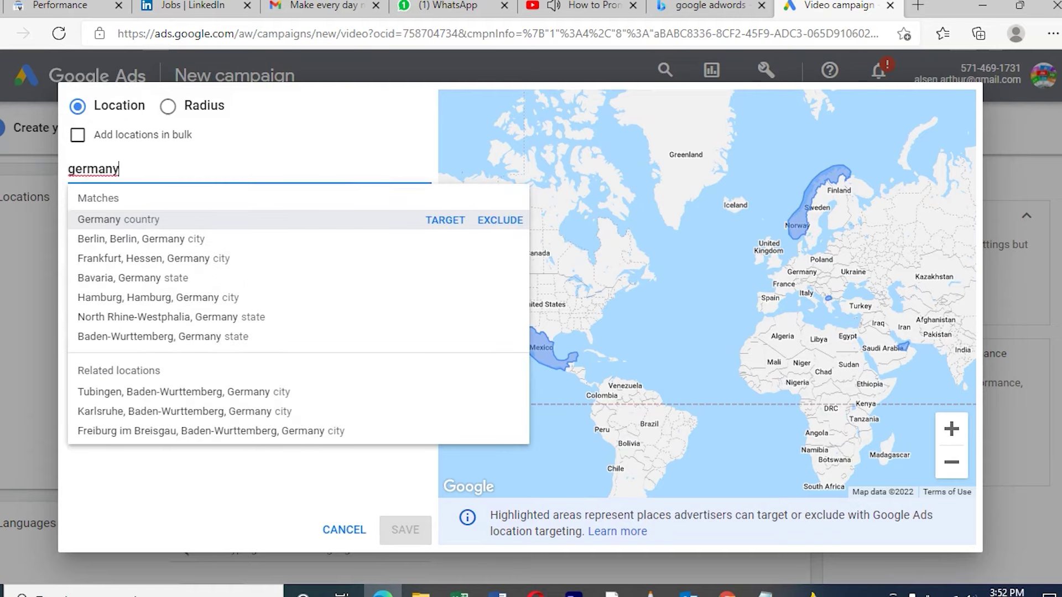
left_click(446, 220)
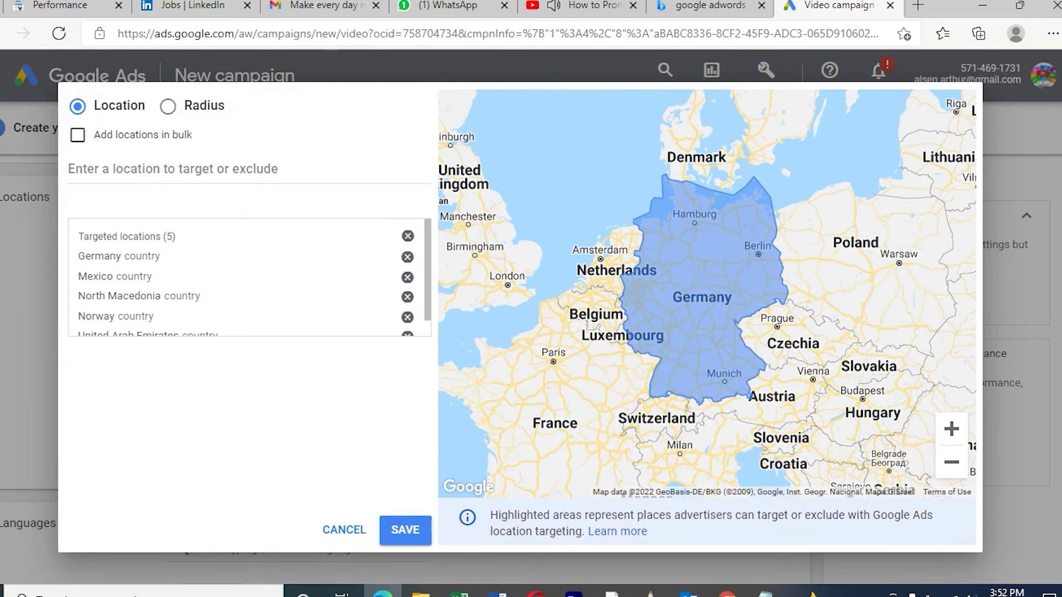
left_click(406, 530)
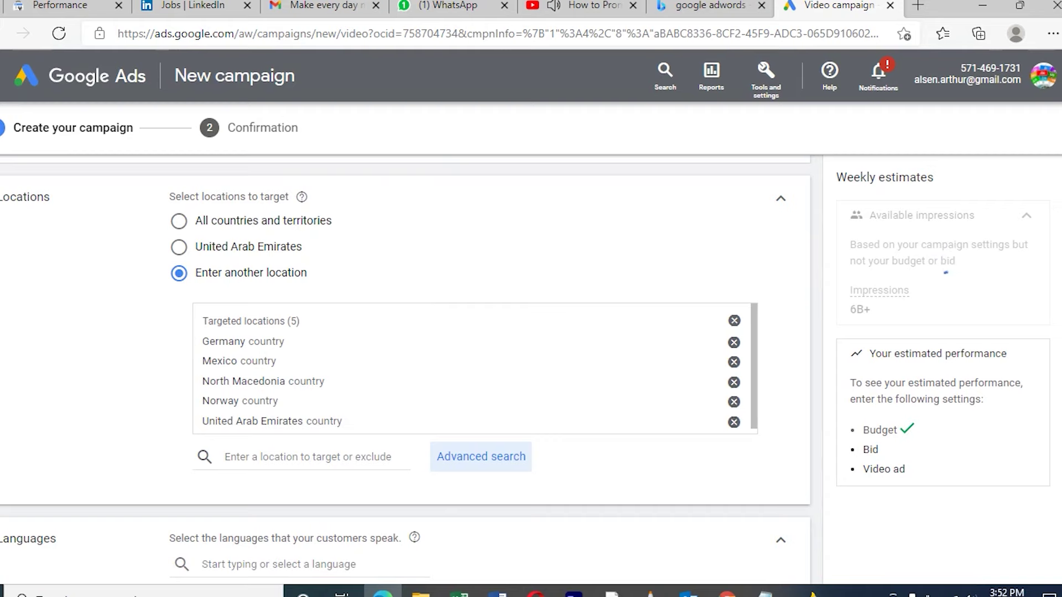
Select All languages as the languages that the campaign's customers speak
scroll(404, 371, "down", 5)
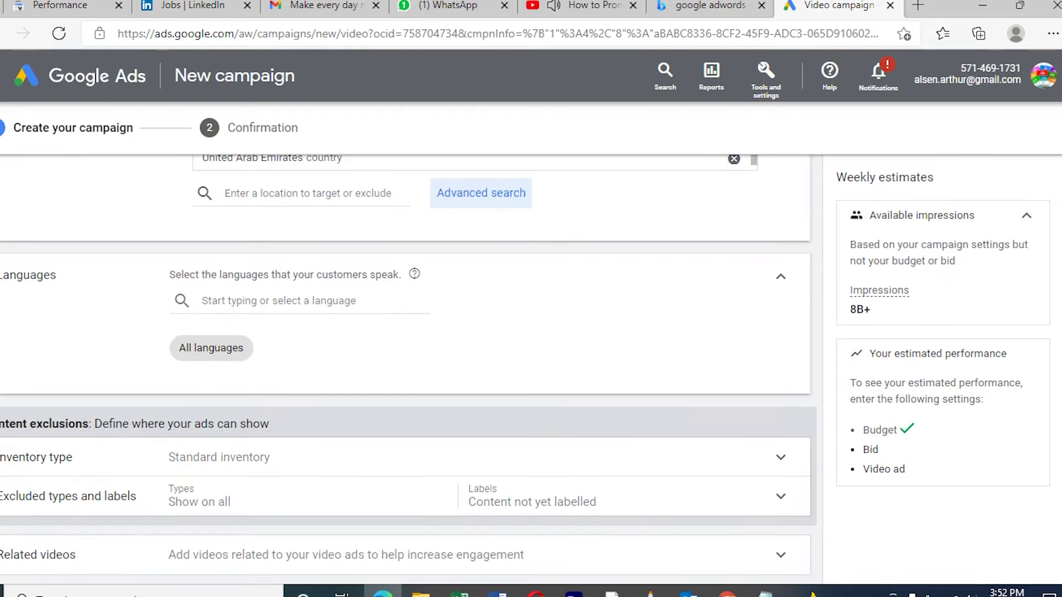
left_click_drag(57, 274, 0, 275)
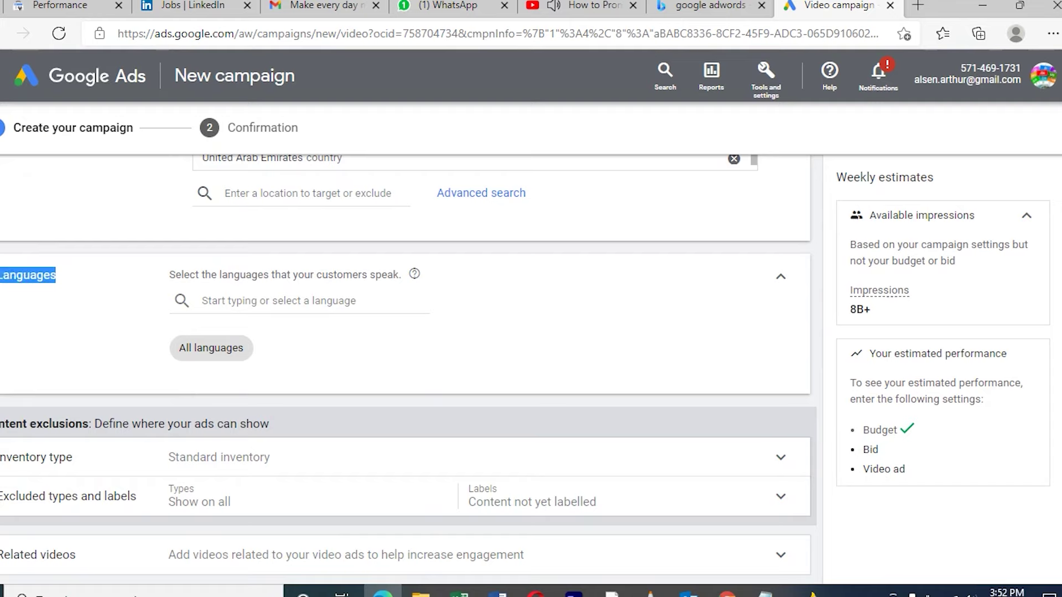
left_click(298, 300)
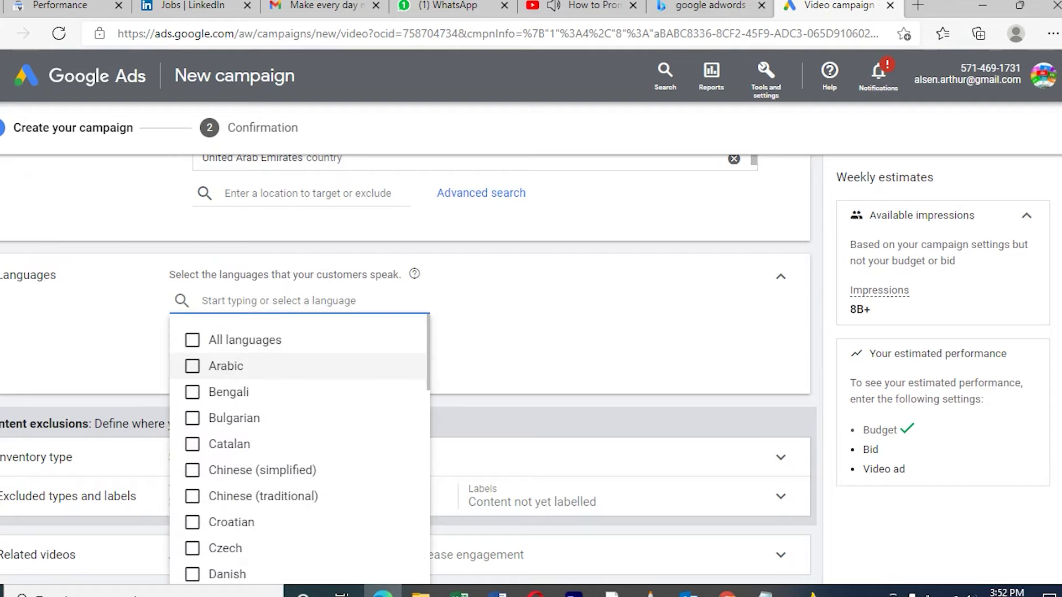
left_click(225, 366)
left_click(244, 339)
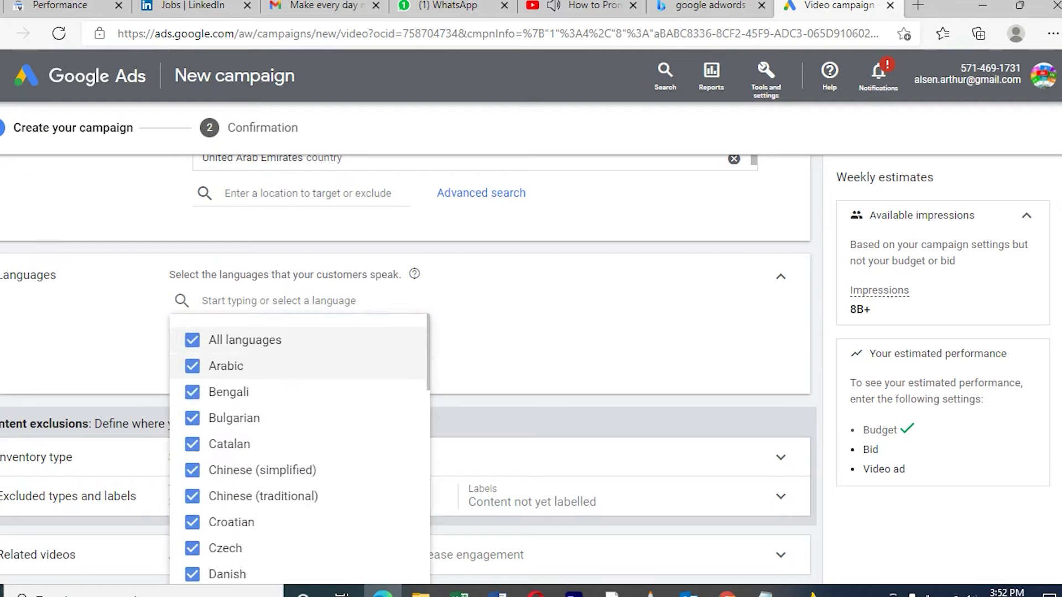
key("Escape")
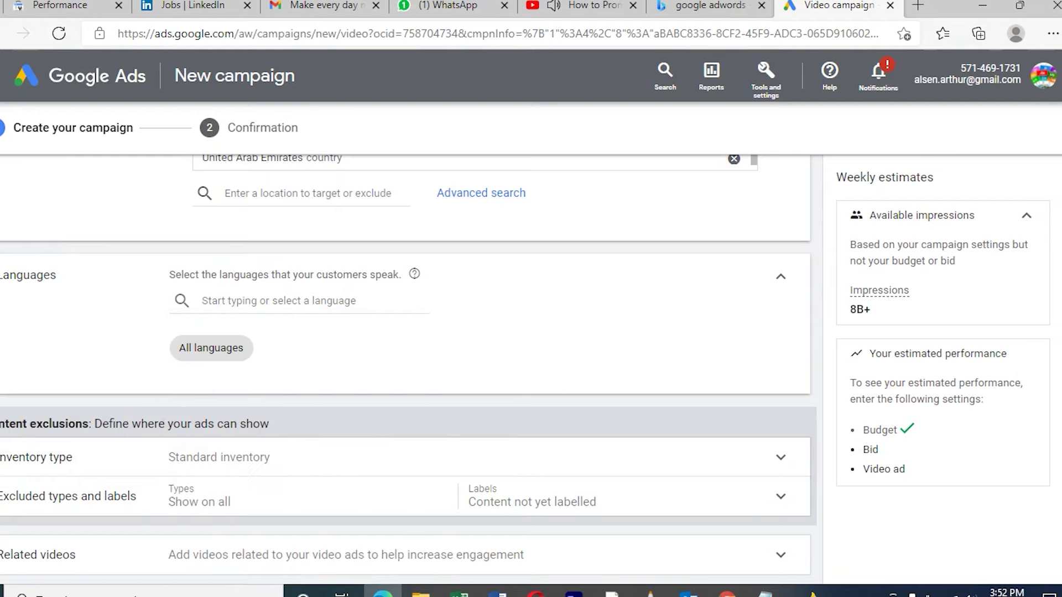
Examine the options for excluded content types and labels, related videos and the additional campaign settings
scroll(408, 368, "down", 4)
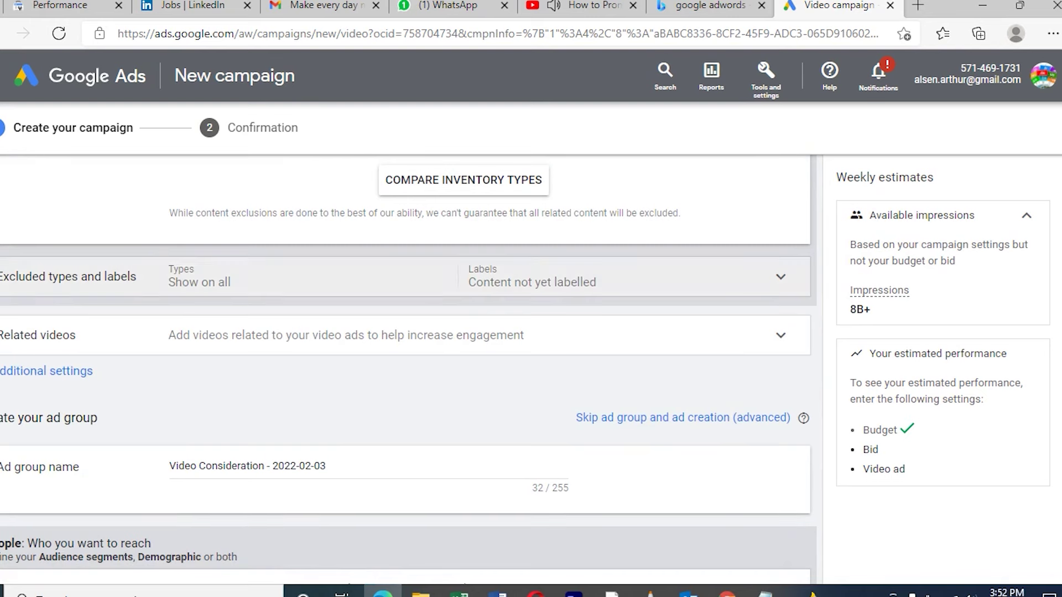
left_click(408, 277)
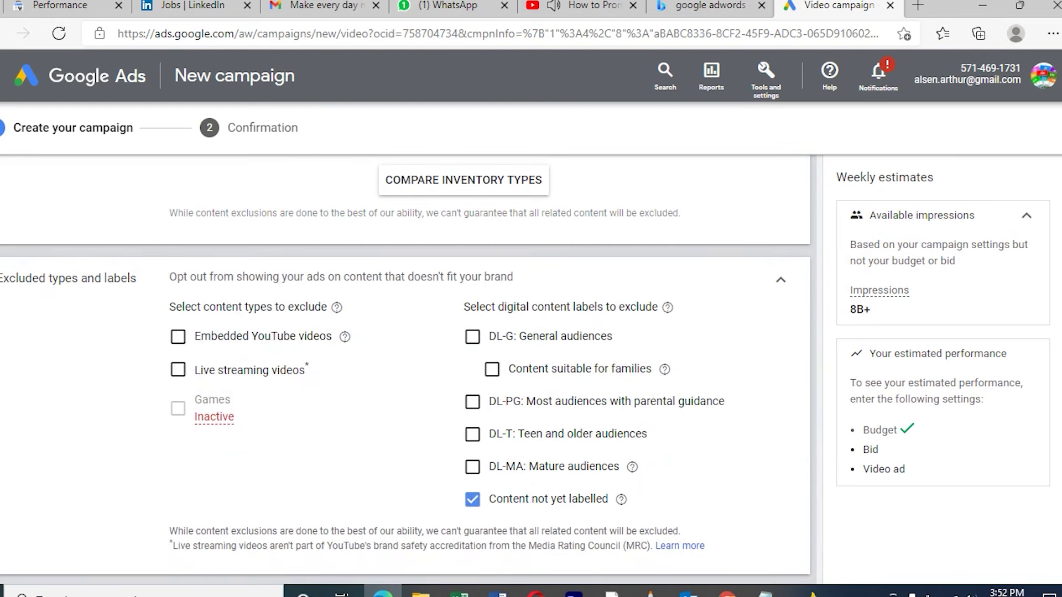
left_click(780, 280)
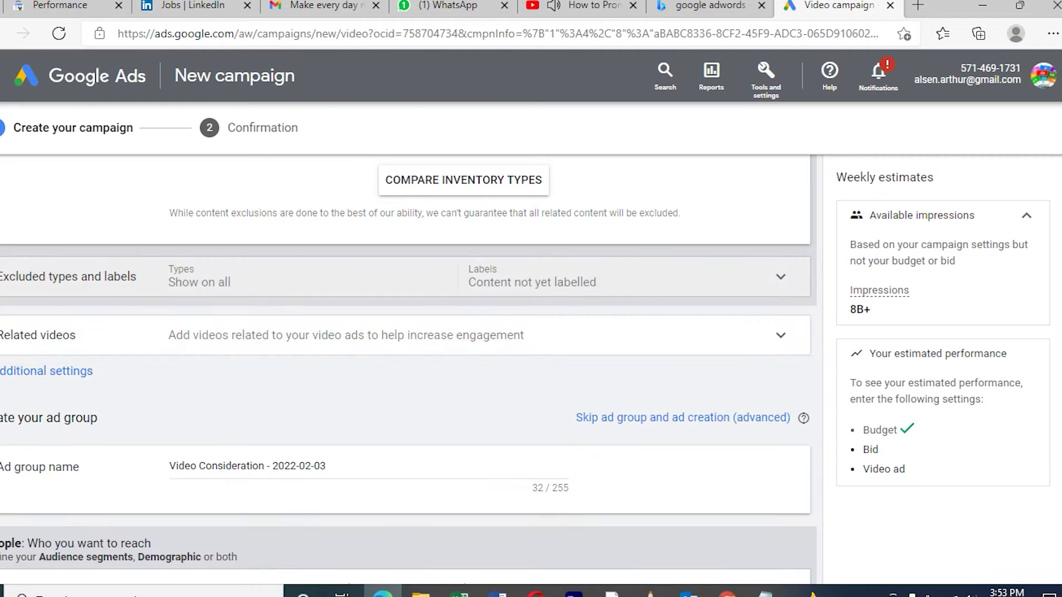
left_click(47, 371)
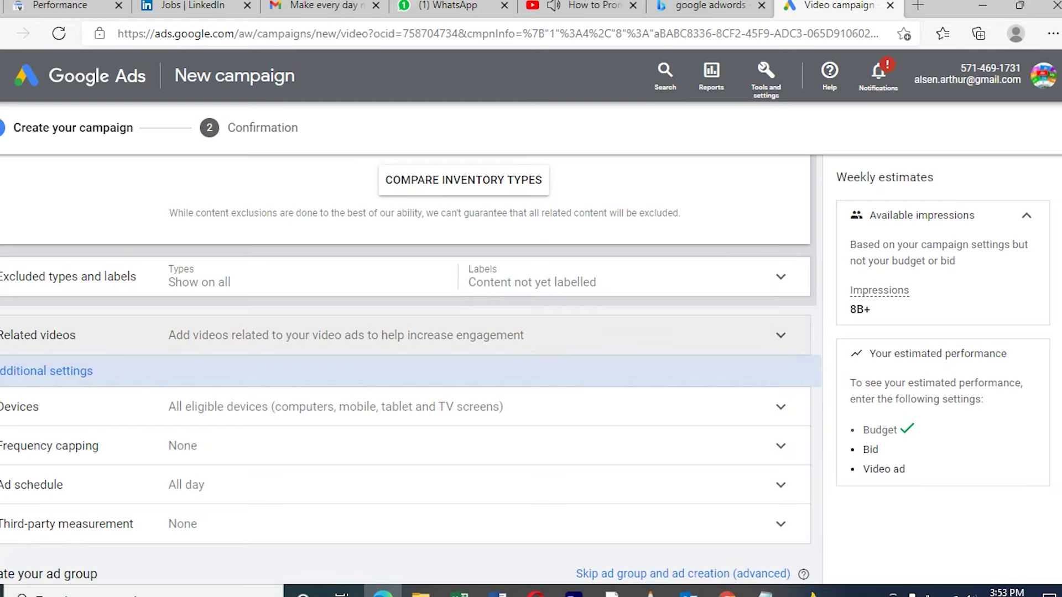
left_click(387, 335)
scroll(407, 369, "down", 7)
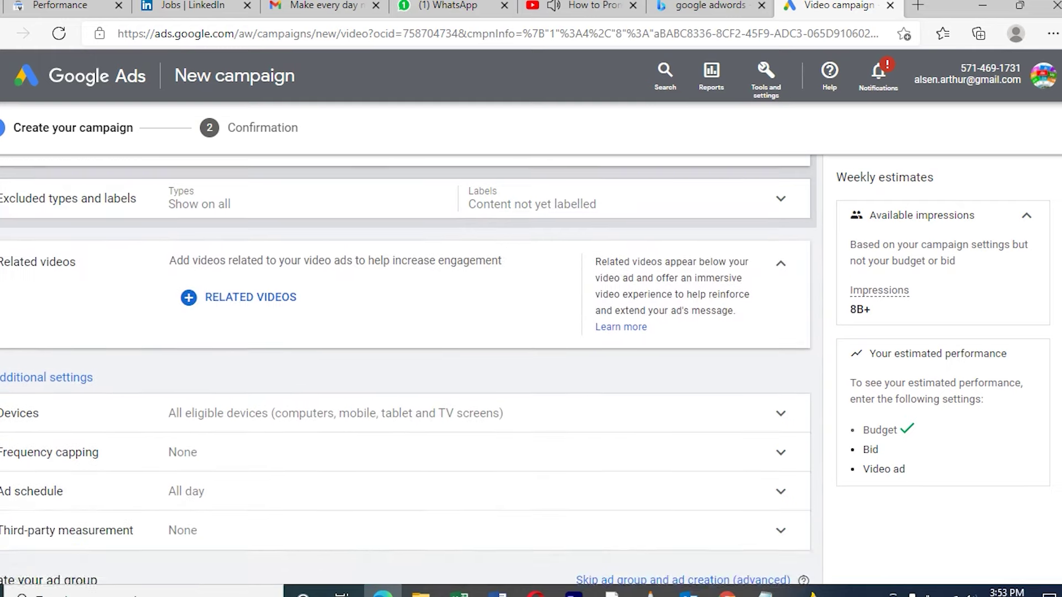
Exclude ages 18 - 24, Unknown age and Unknown gender from the ad group's demographic targeting
scroll(407, 369, "down", 3)
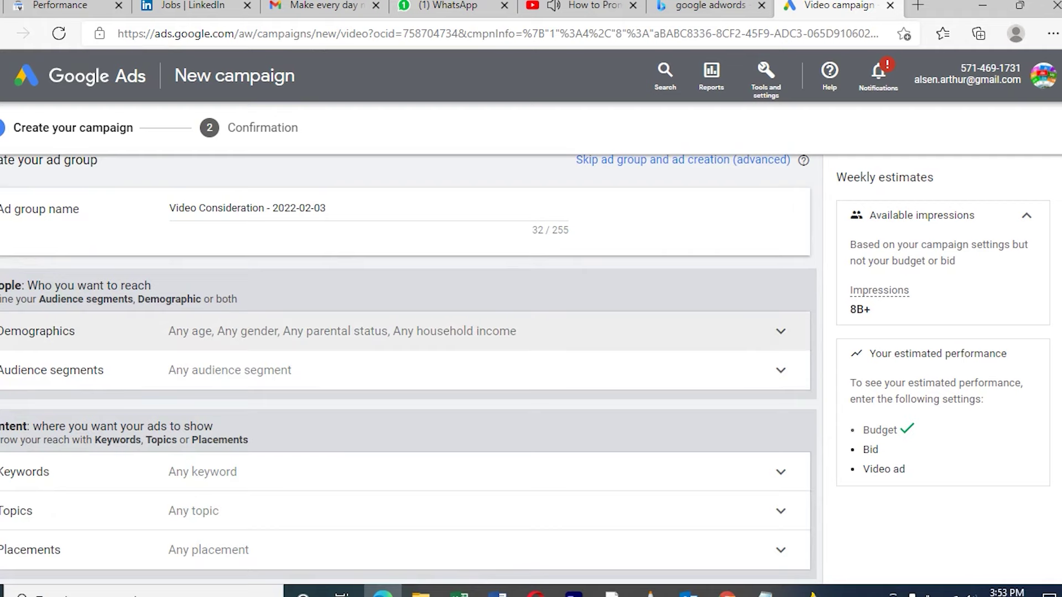
left_click(341, 331)
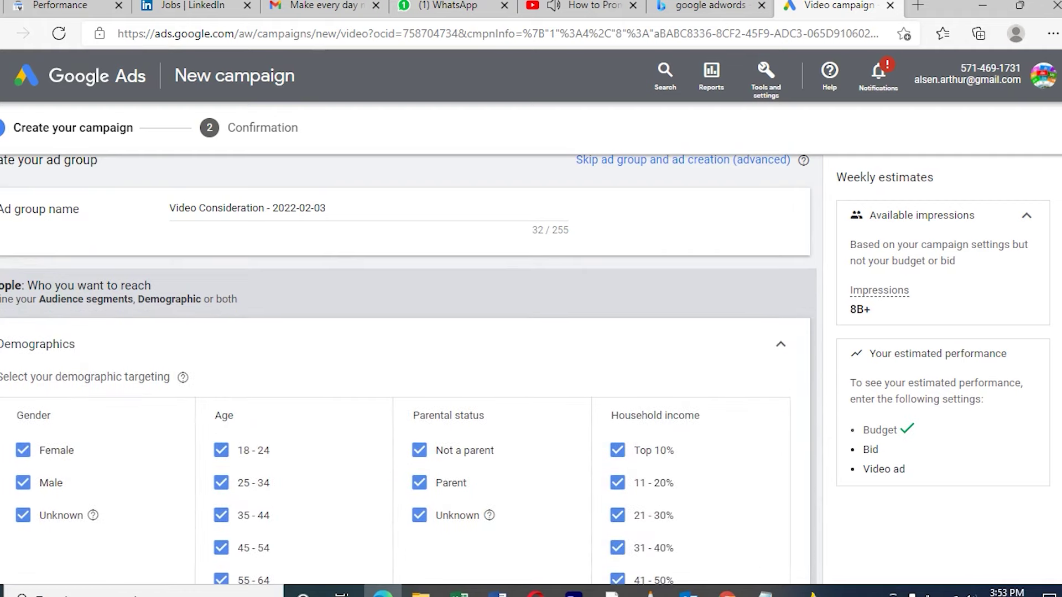
left_click(221, 450)
scroll(222, 450, "down", 1)
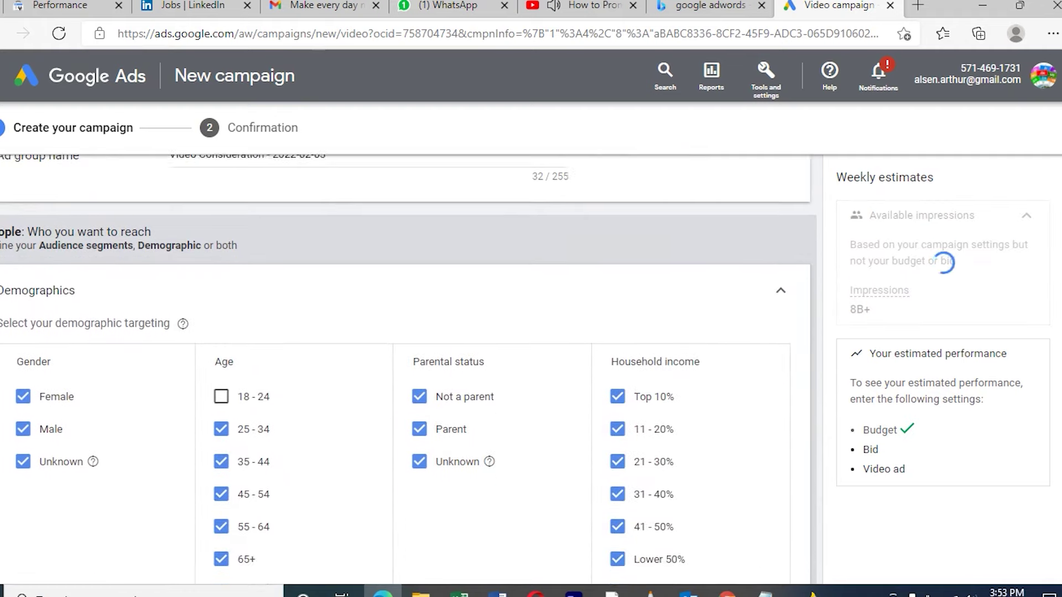
scroll(408, 365, "down", 2)
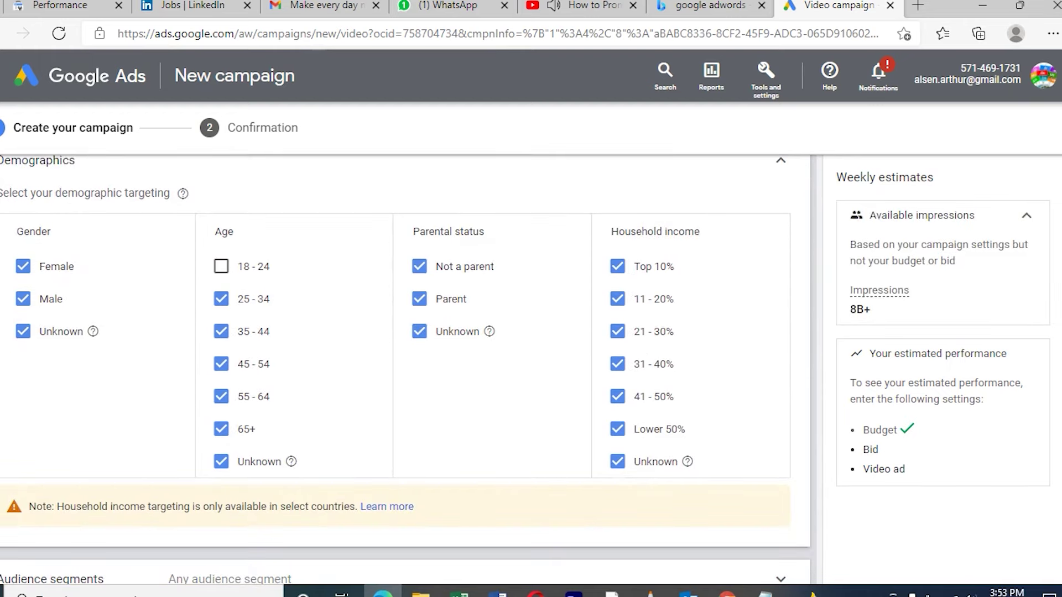
left_click(221, 461)
left_click(22, 331)
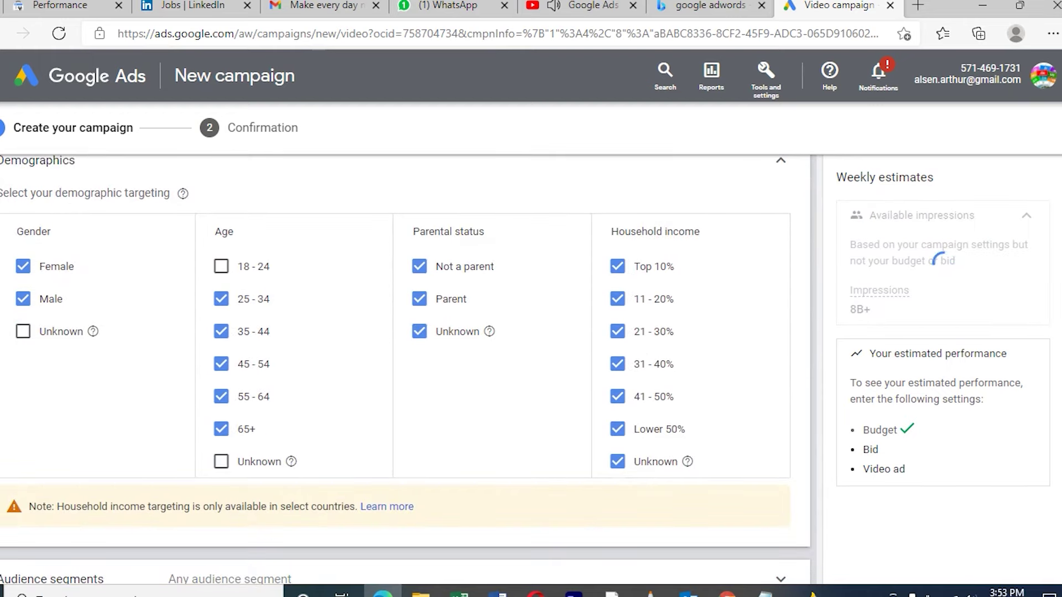
Create a skippable in-stream video ad and paste the URL of the "Google Ads Tutorial 2022" YouTube video as its video
scroll(408, 332, "down", 2)
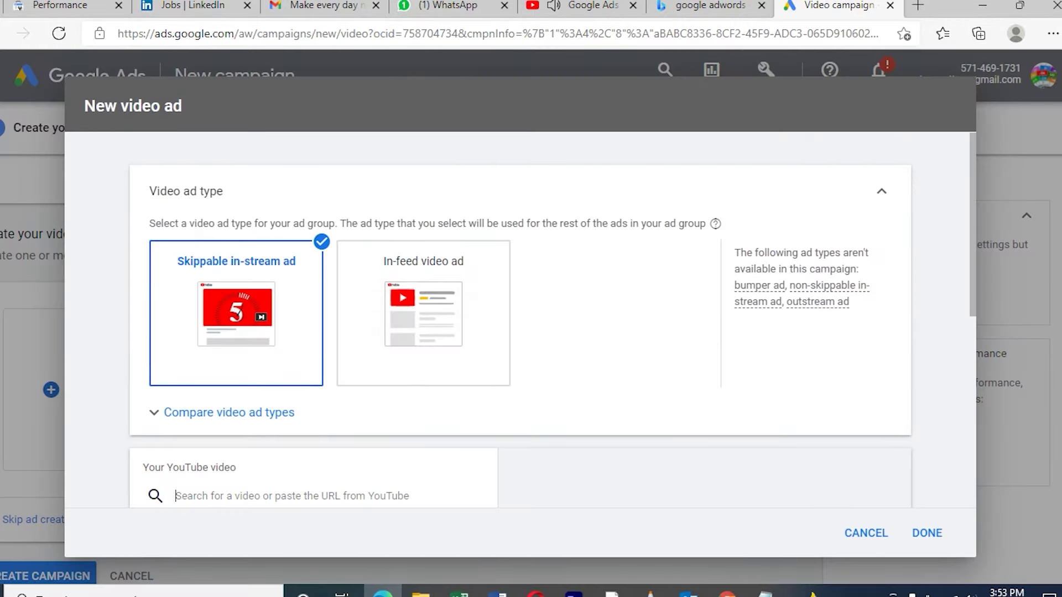
key("ctrl+v")
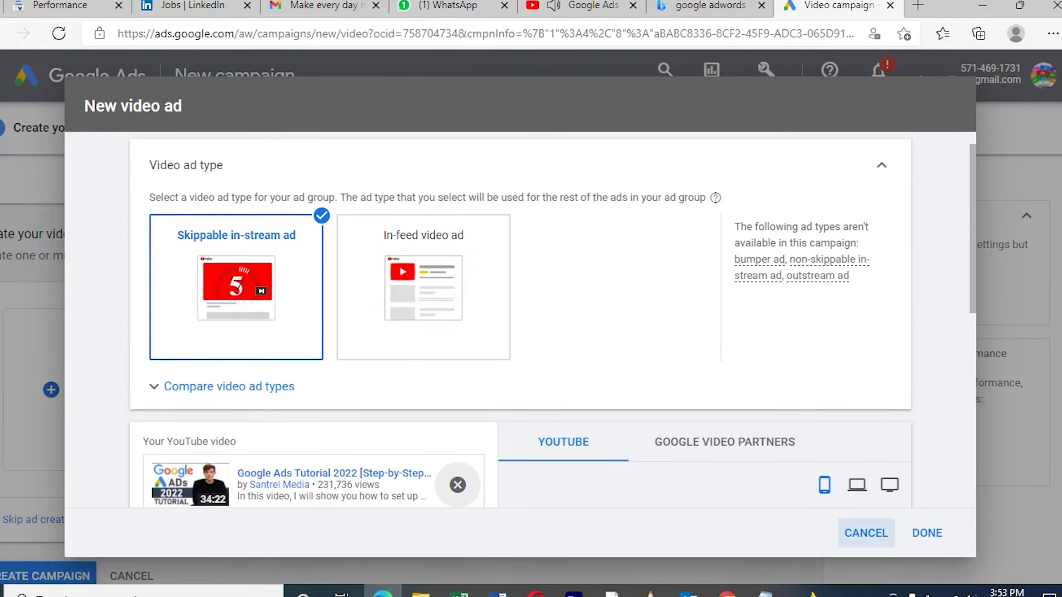
left_click(926, 532)
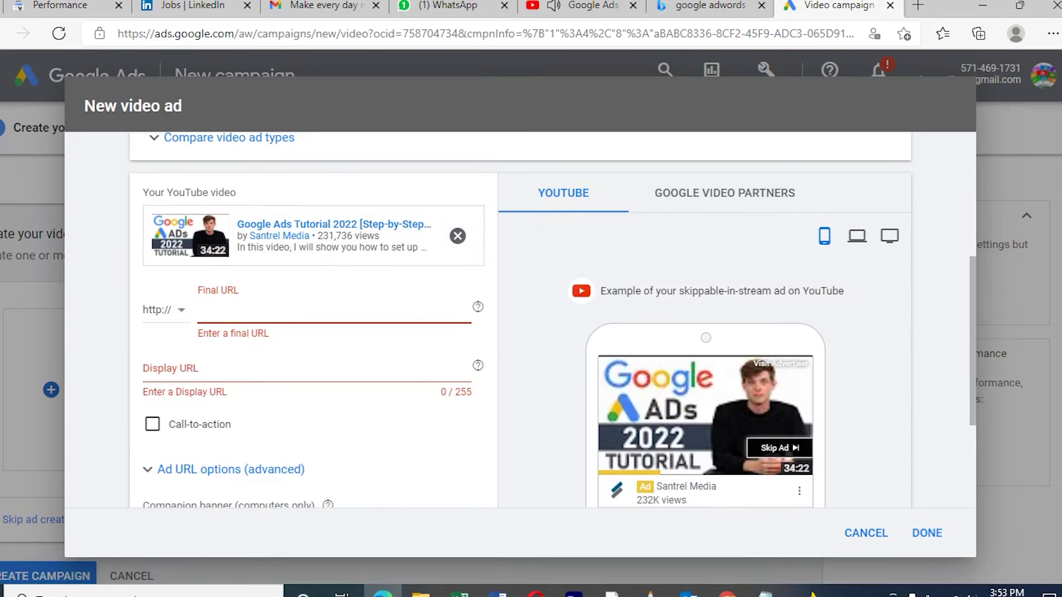
type("www.youtube.com/watch?v=SNjqe9GT9mw")
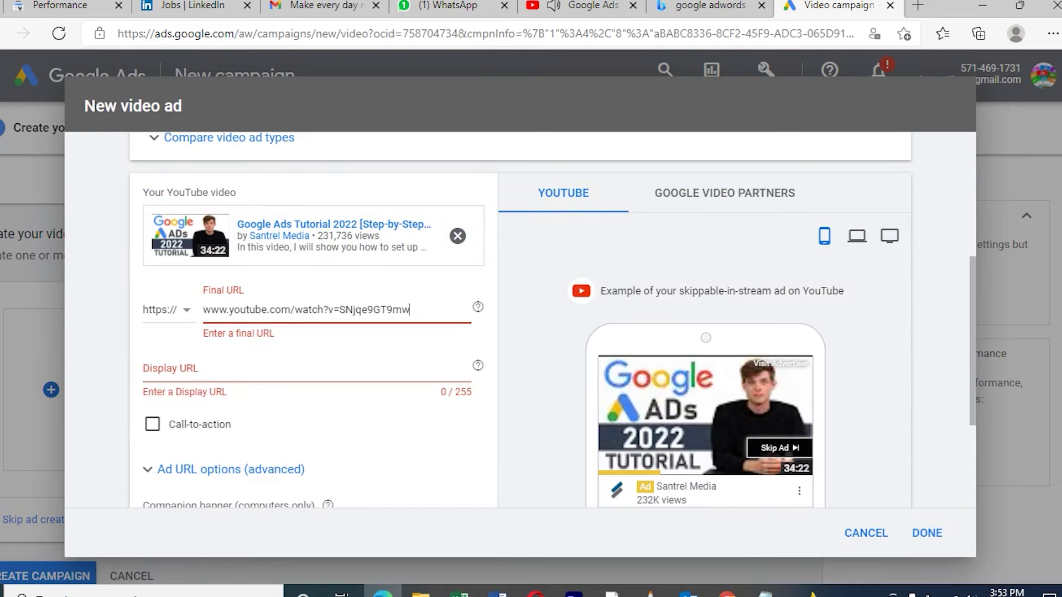
left_click(188, 368)
type("www.youtube.com/watch?v=SNjqe9GT9mw")
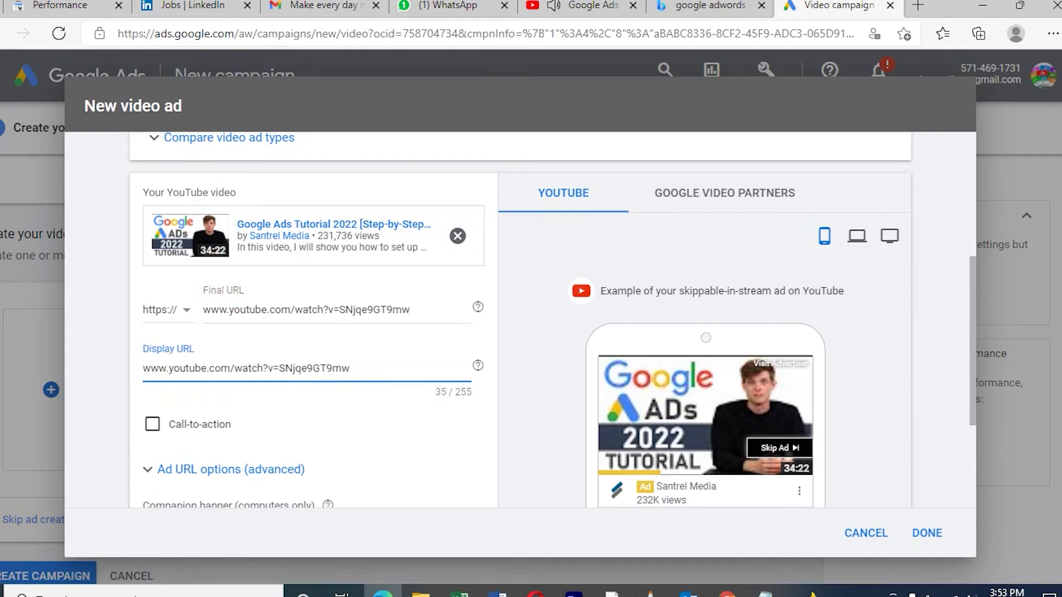
Add a "Subscribe" call-to-action with the headline "get idea" to the video ad and finish creating the ad
scroll(520, 321, "down", 3)
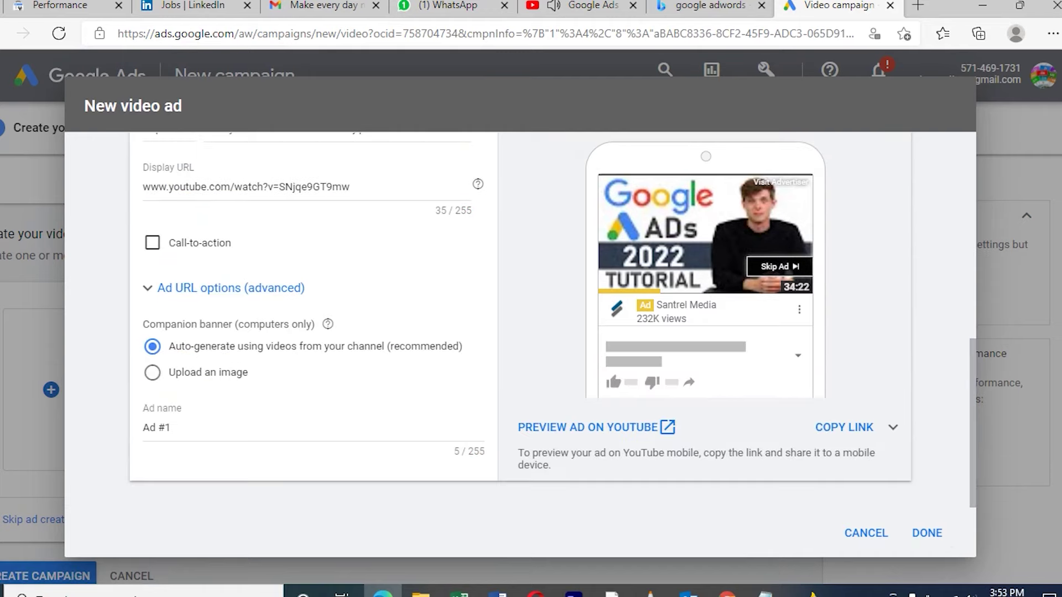
left_click(152, 243)
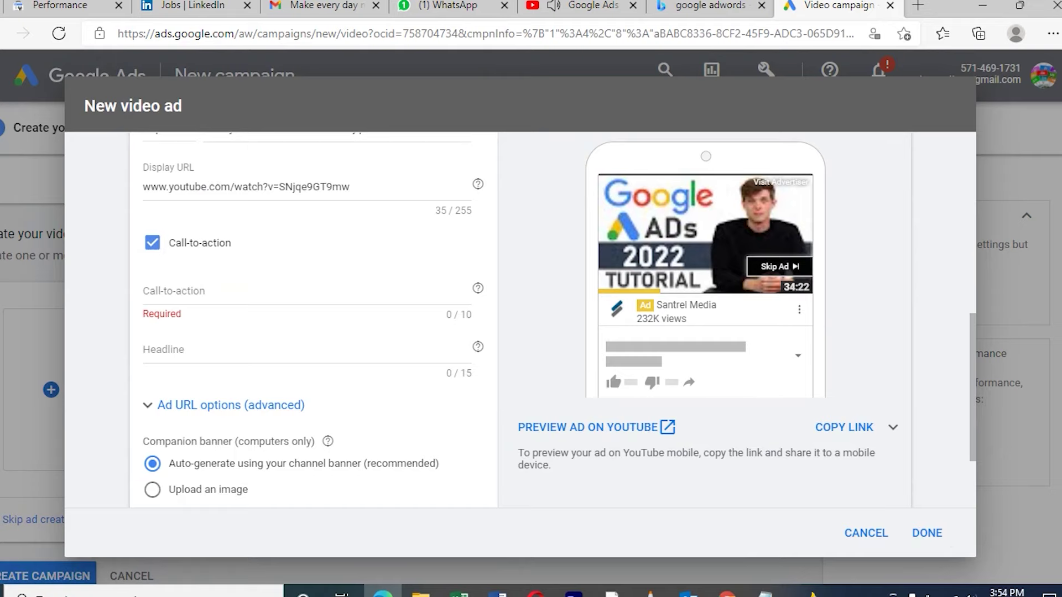
left_click(277, 288)
type("su")
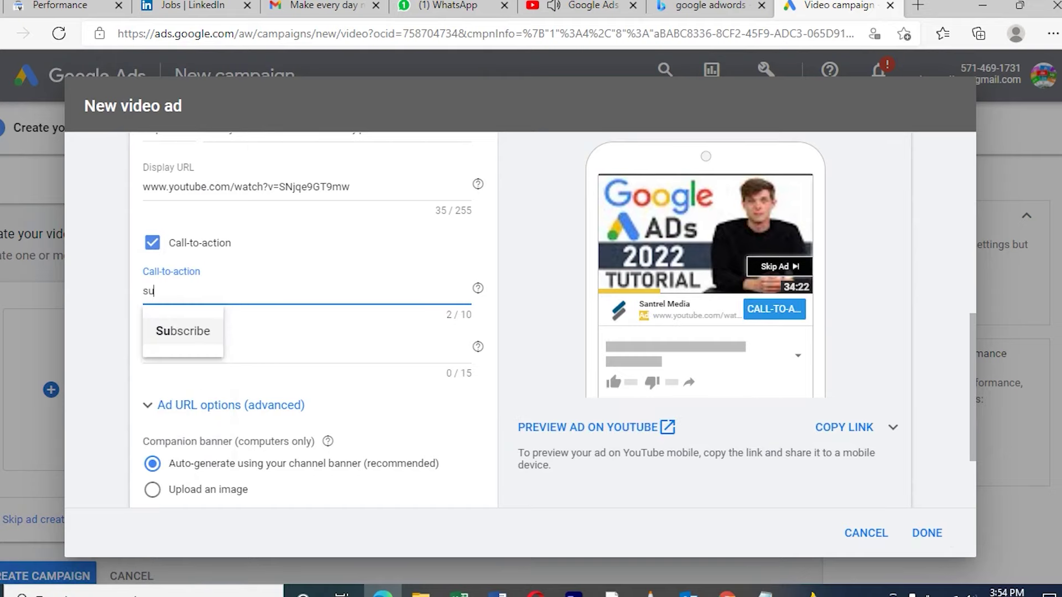
key("Return")
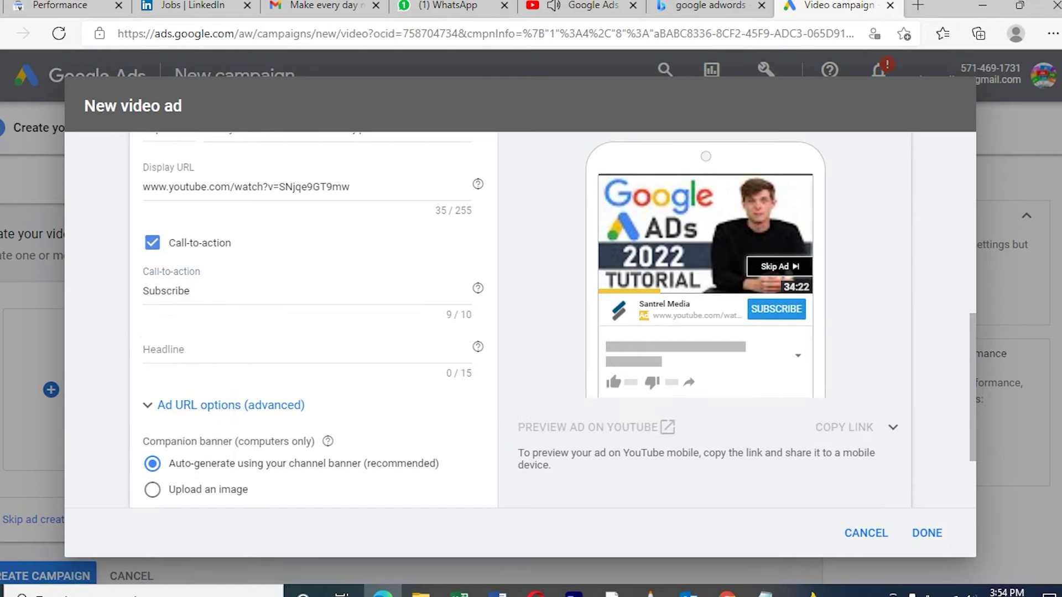
key("Tab")
type("get idea")
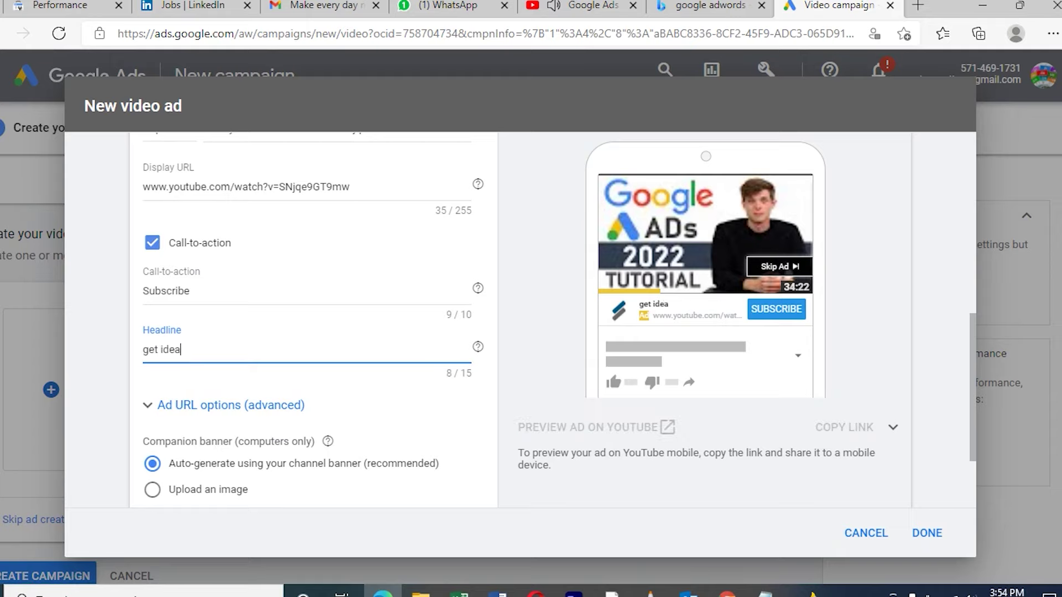
left_click(927, 532)
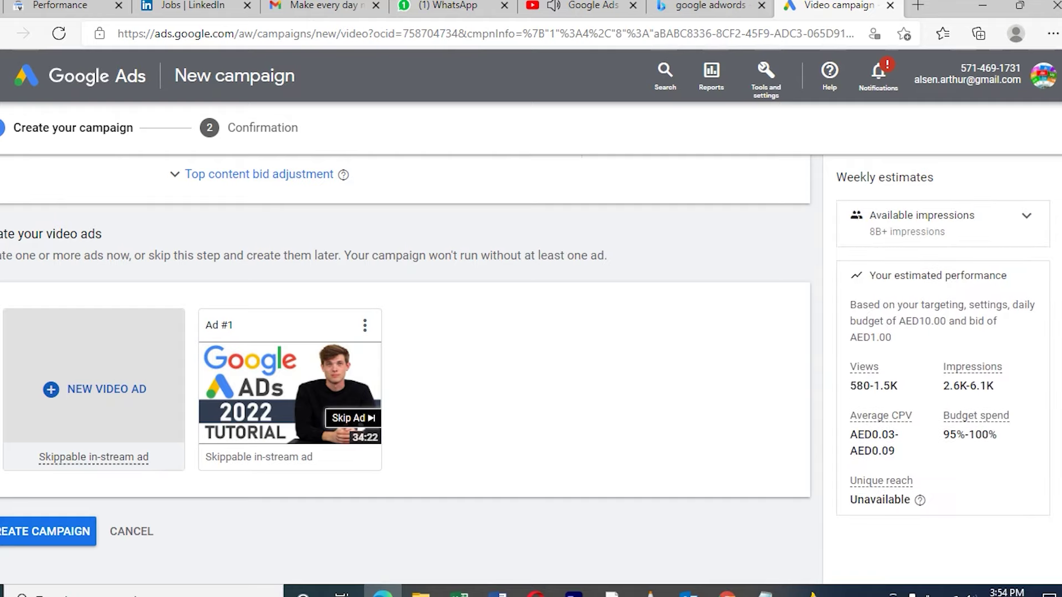
Examine the estimated weekly performance for the campaign, especially its views and average CPV
left_click_drag(850, 305, 997, 434)
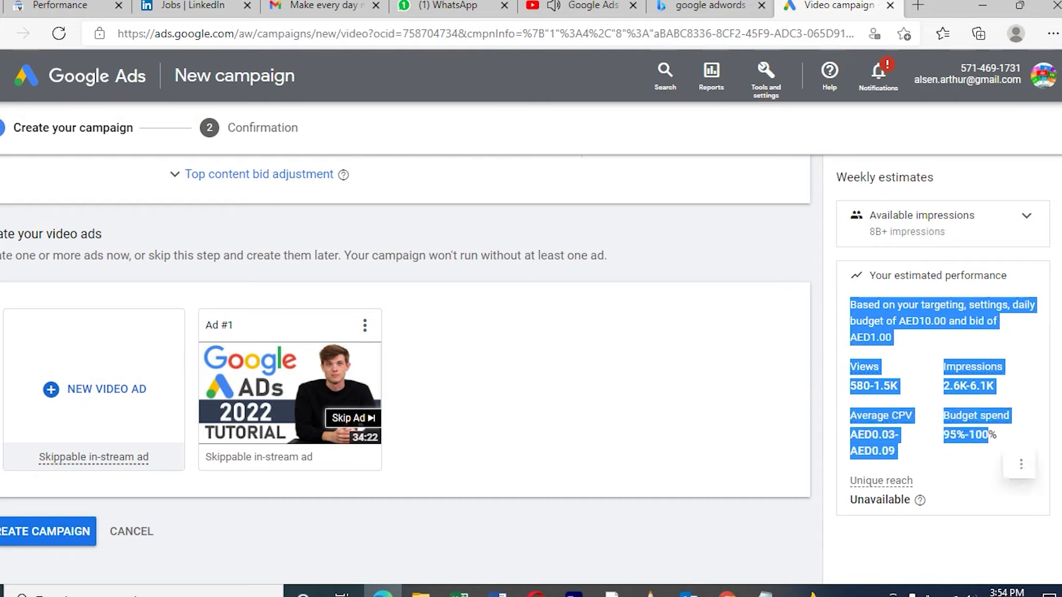
left_click(1020, 463)
left_click_drag(894, 451, 849, 415)
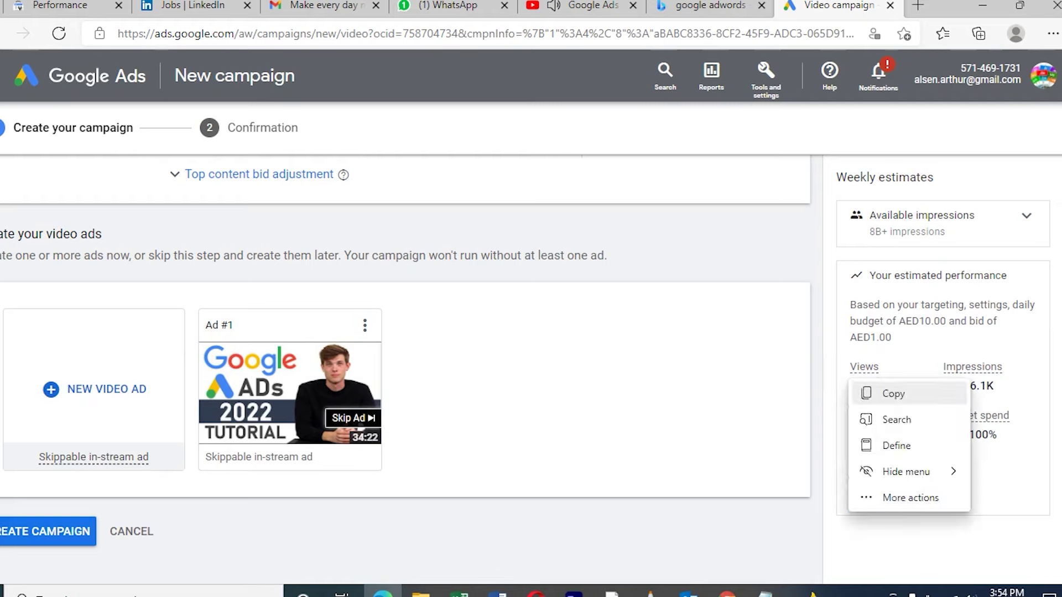
left_click_drag(898, 386, 849, 386)
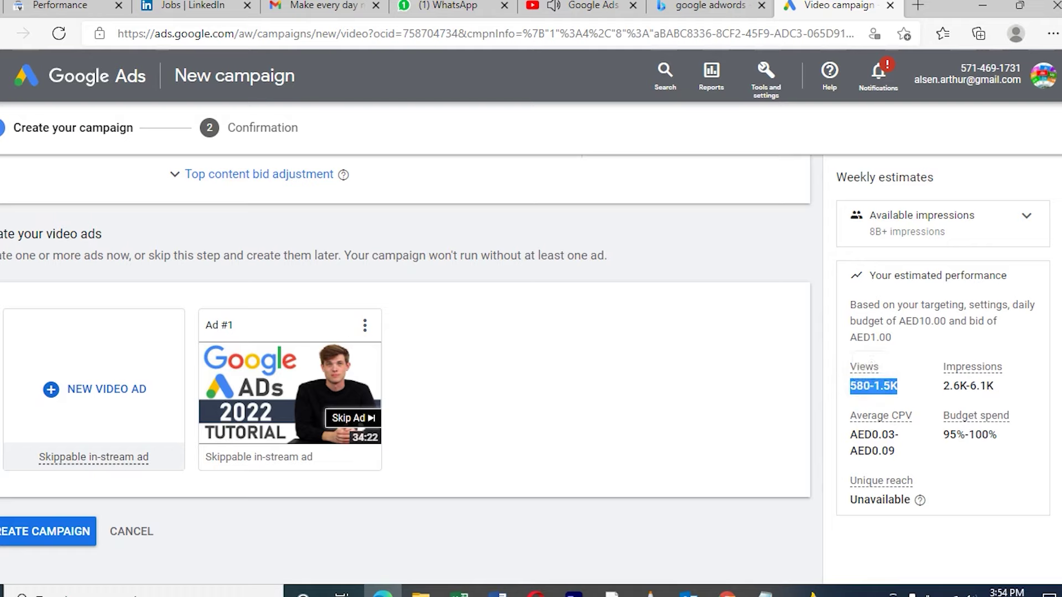
mouse_move(880, 416)
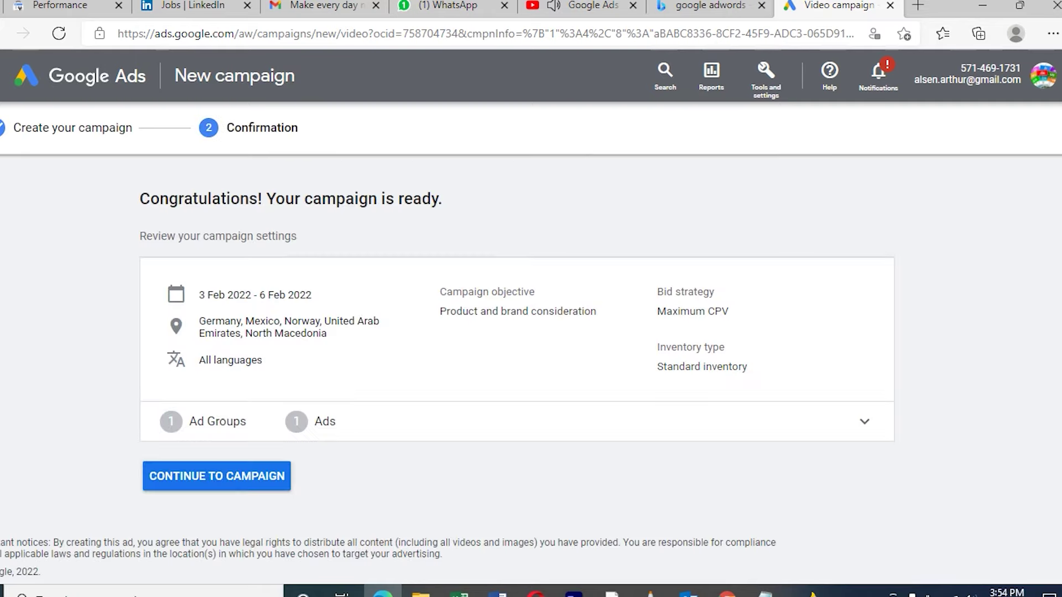
Continue from the confirmation to the created campaign, go to all campaigns and pause "youtube video promote"
left_click(216, 476)
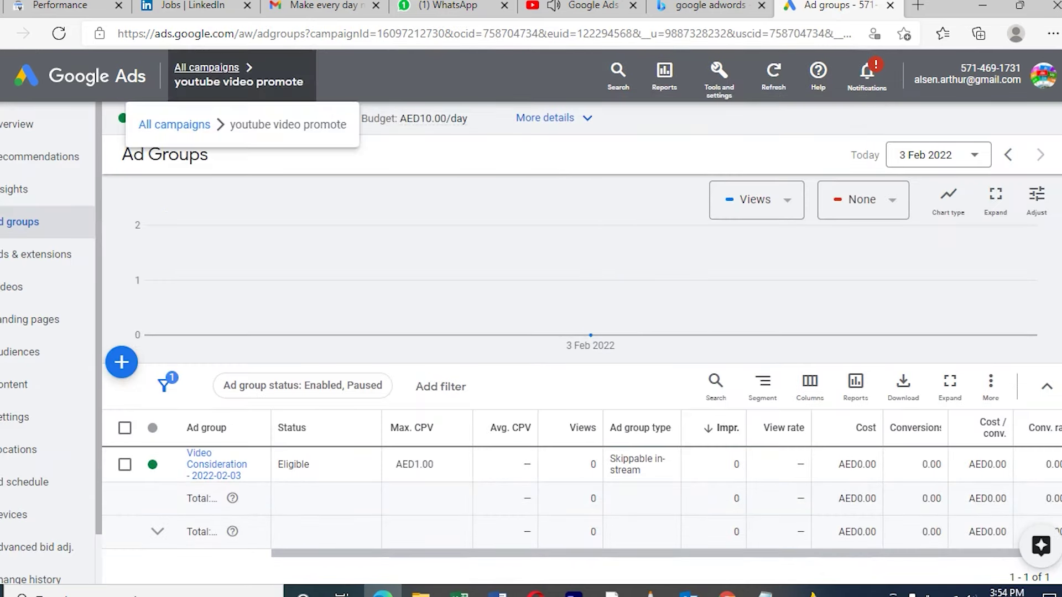
left_click(207, 68)
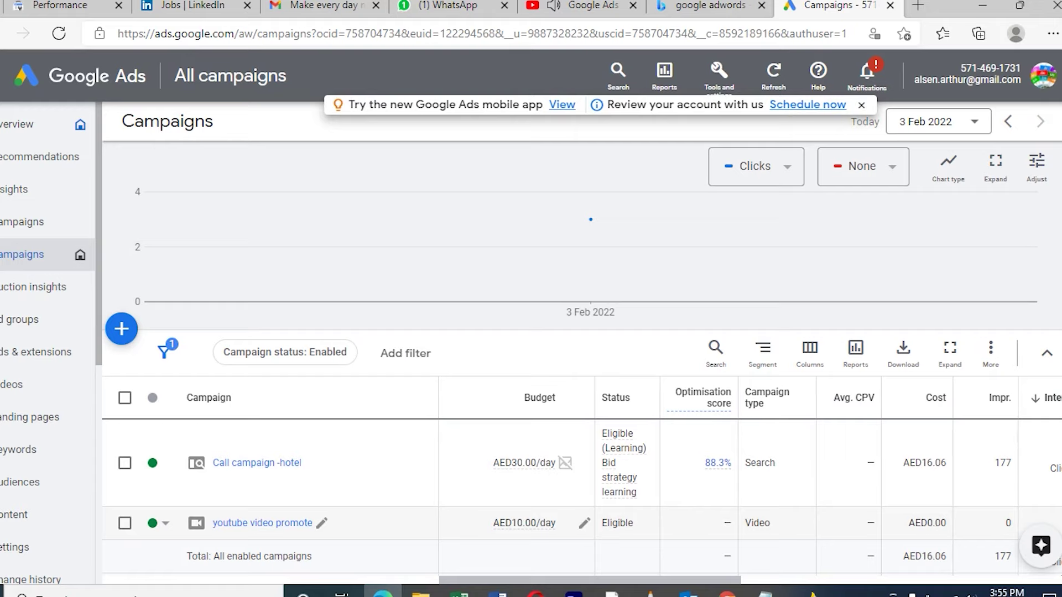
left_click(165, 523)
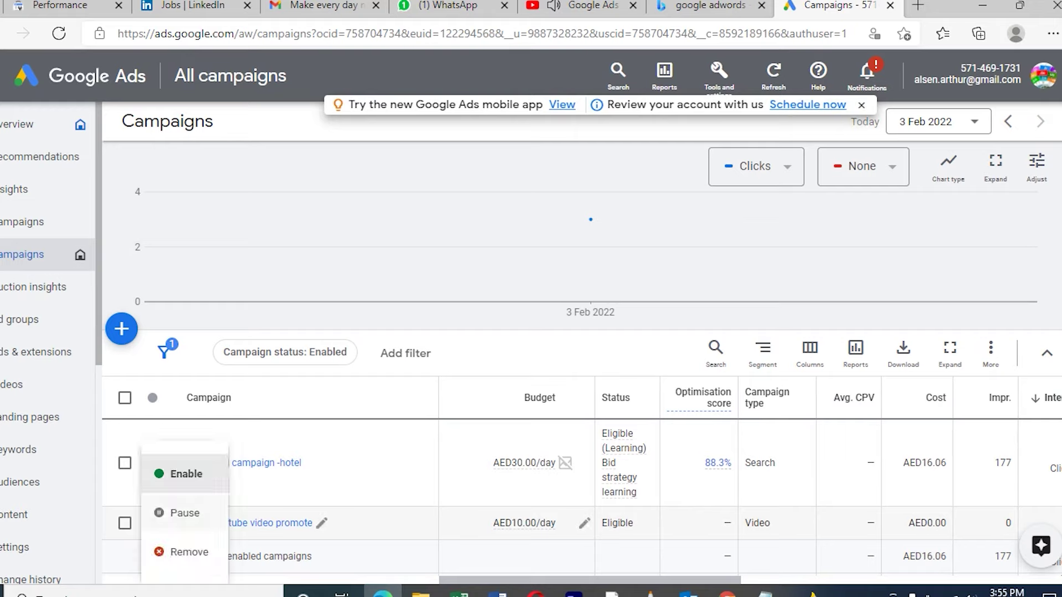
left_click(185, 512)
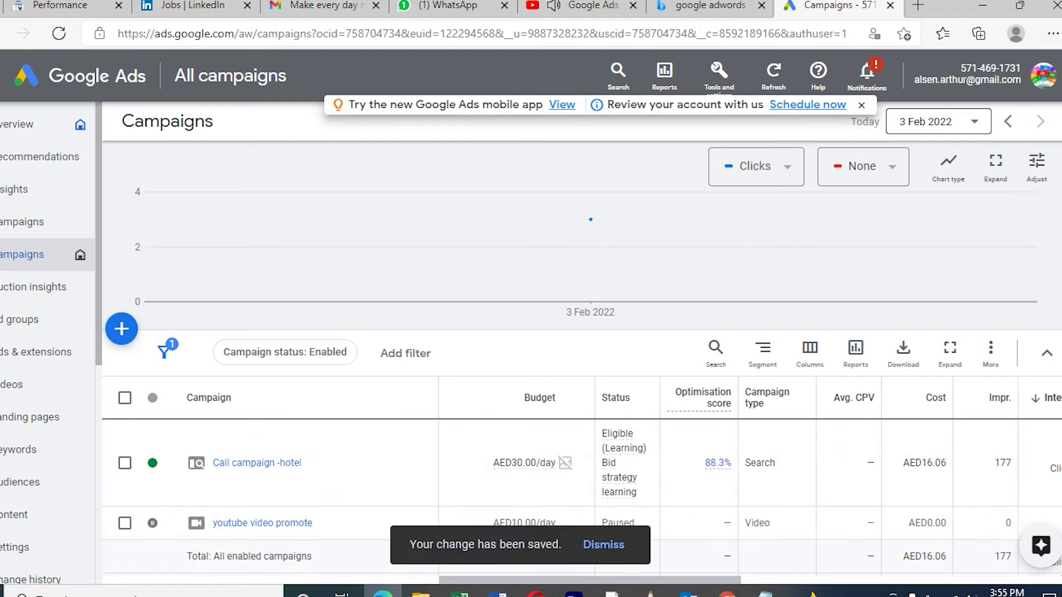
Set the campaign report's date range to 1 - 3 Feb 2022 and show campaigns of all statuses
left_click(938, 122)
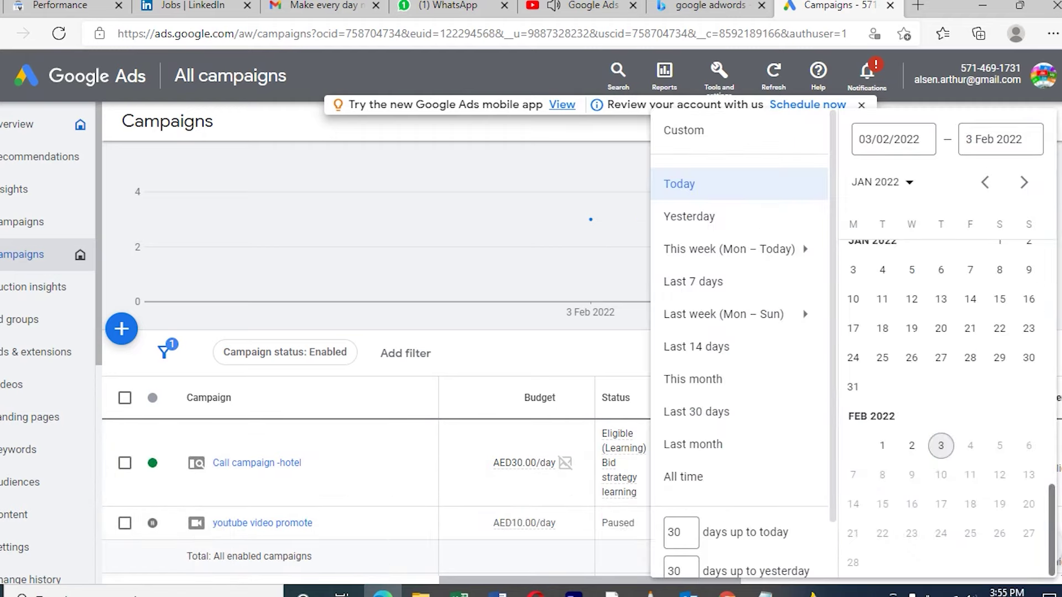
left_click(882, 445)
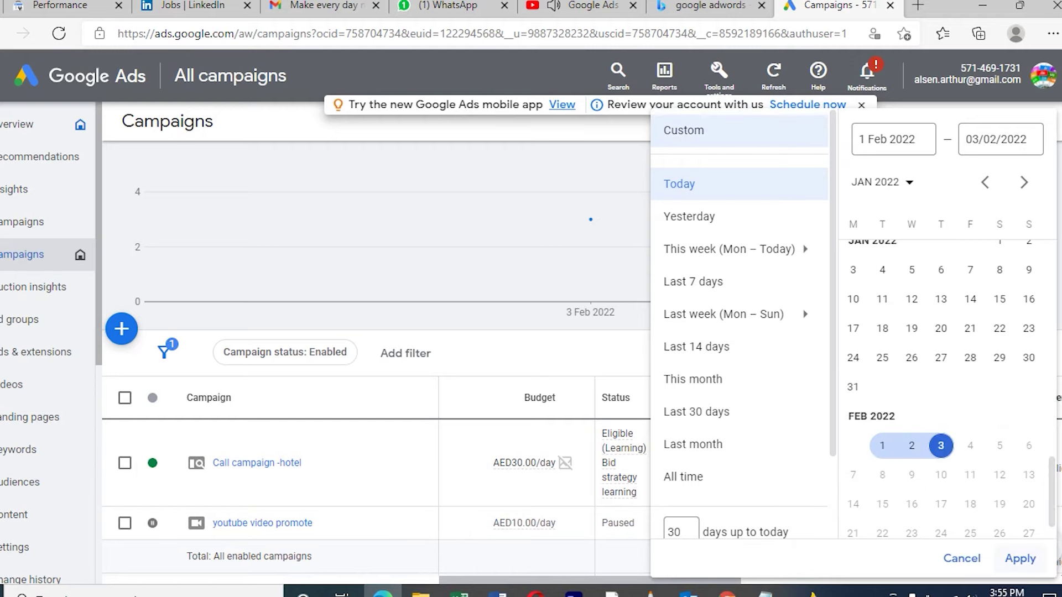
left_click(1020, 559)
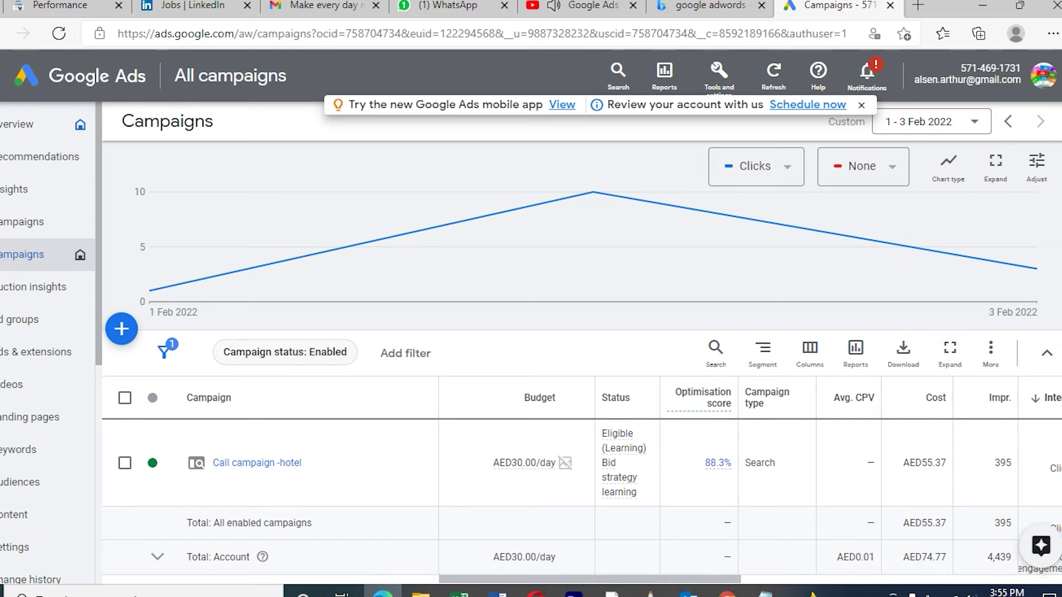
left_click(284, 352)
left_click(204, 407)
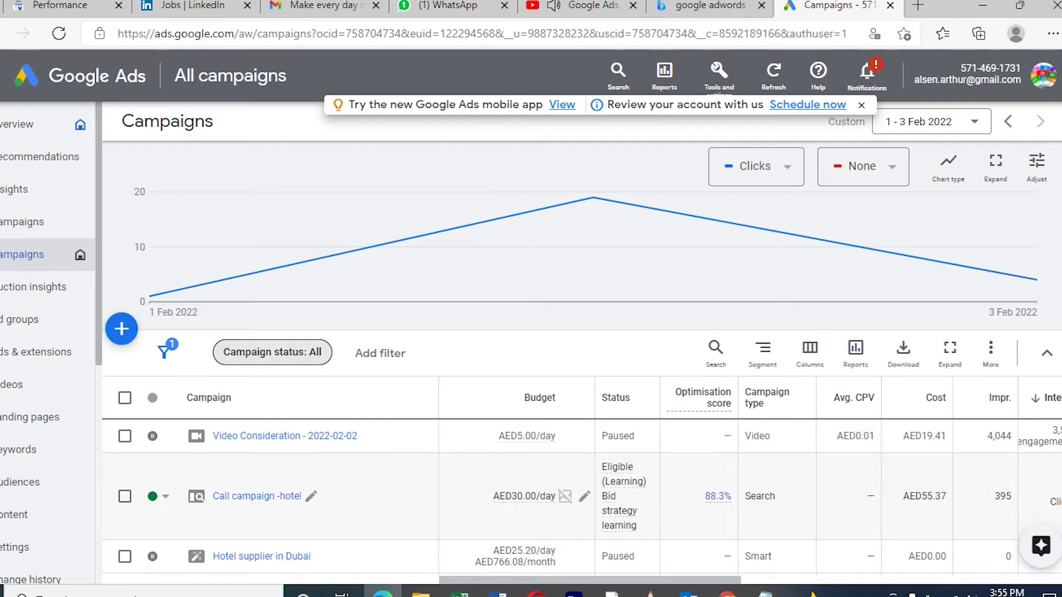
Enable the paused "Video Consideration - 2022-02-02" campaign, leaving its name as it is
left_click(366, 436)
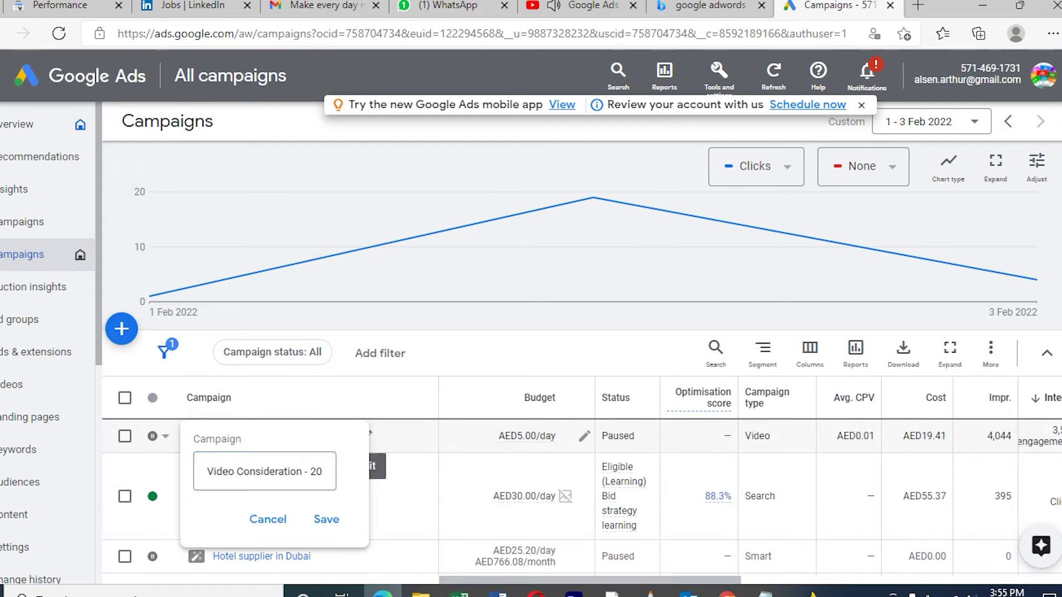
left_click(267, 519)
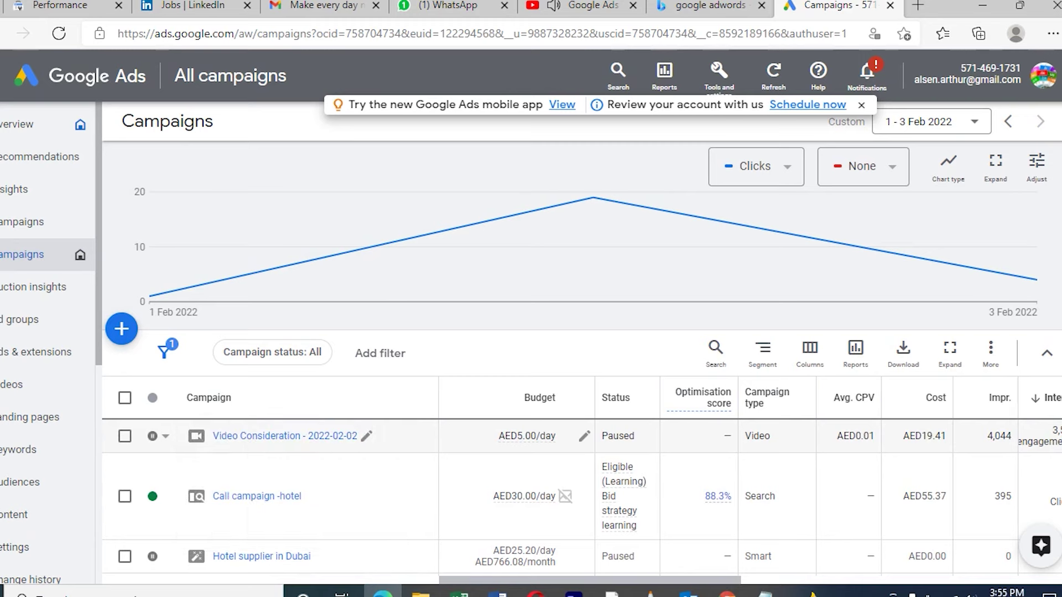
left_click(158, 435)
left_click(184, 453)
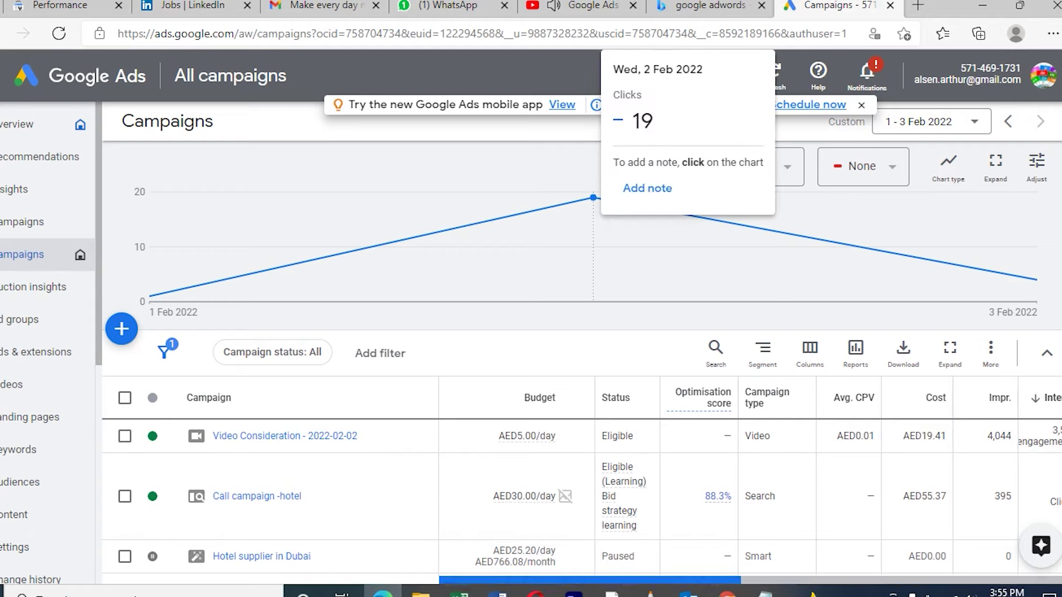
Review the cost, impressions, interactions and average CPV of the "Video Consideration - 2022-02-02" campaign
left_click_drag(590, 580, 745, 580)
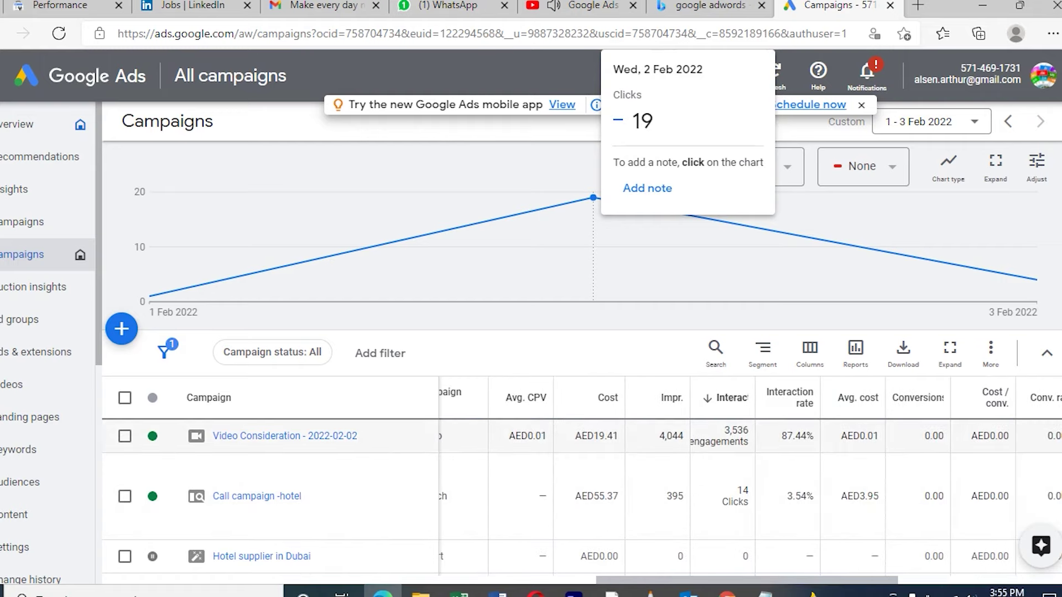
left_click_drag(587, 435, 618, 436)
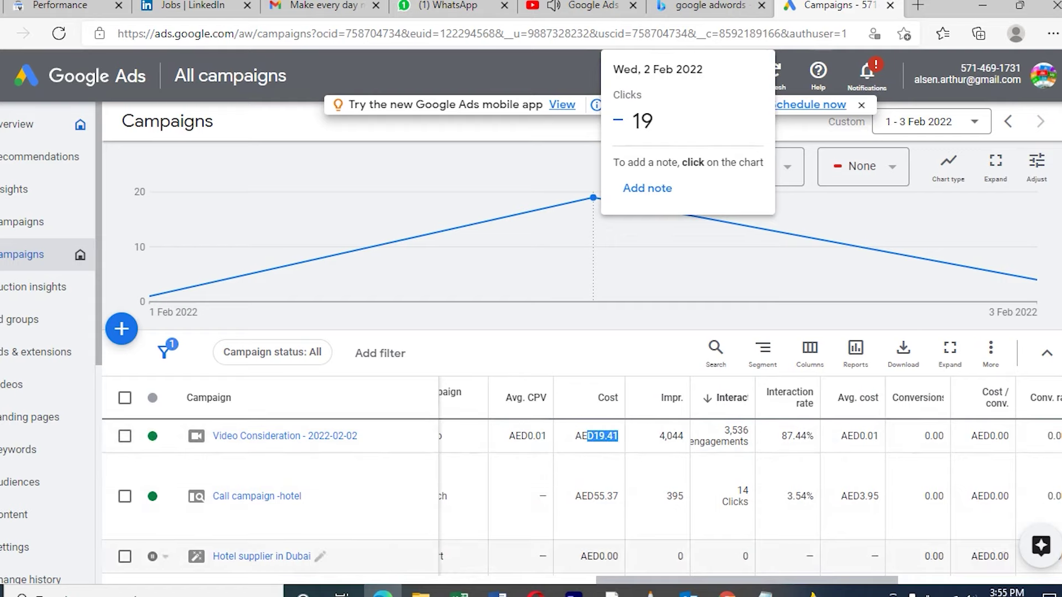
left_click_drag(663, 580, 715, 580)
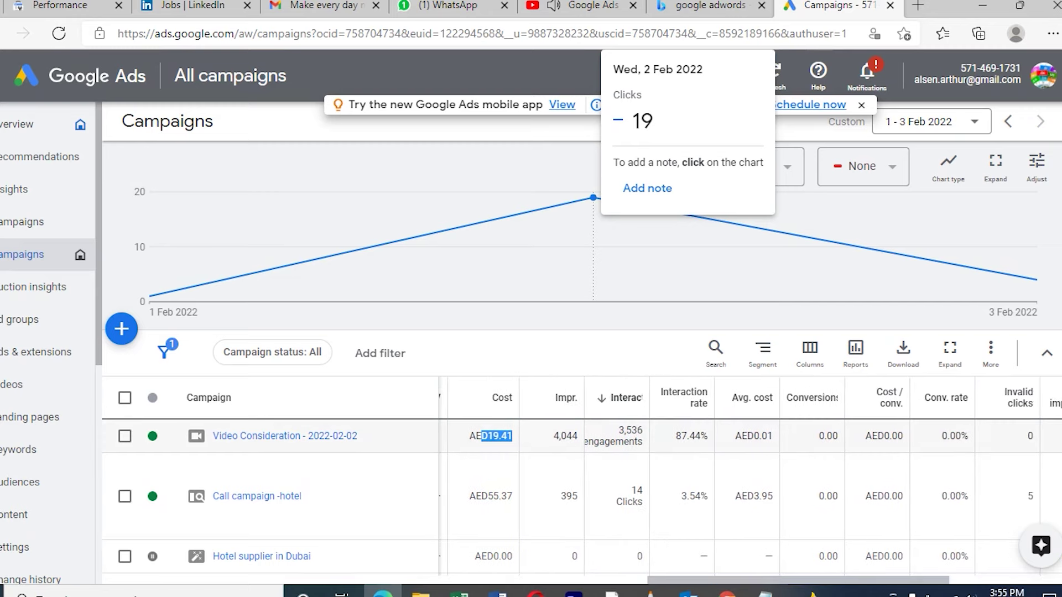
left_click_drag(643, 427, 585, 445)
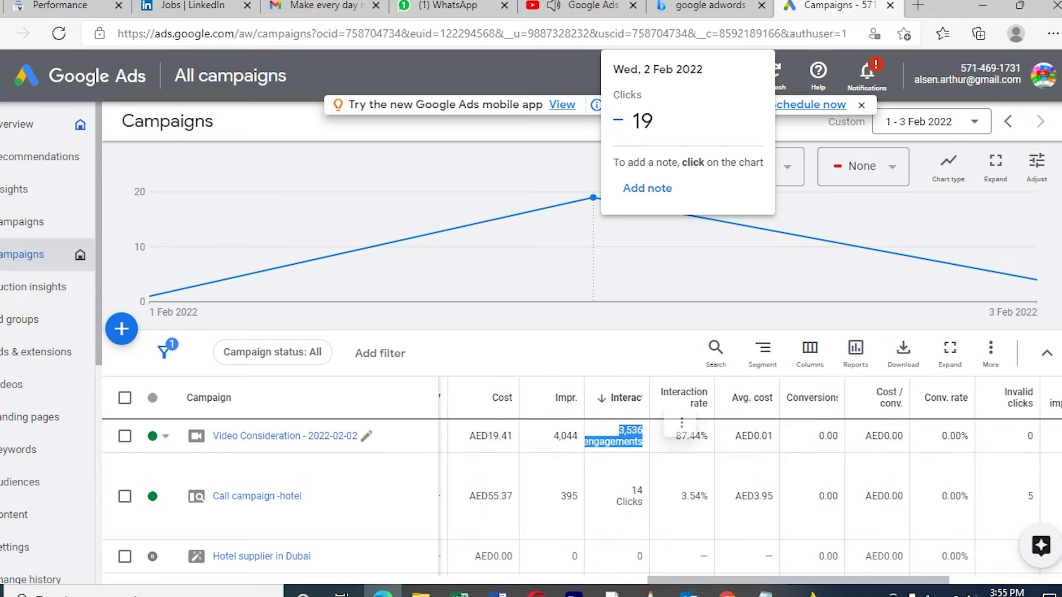
left_click_drag(715, 580, 659, 580)
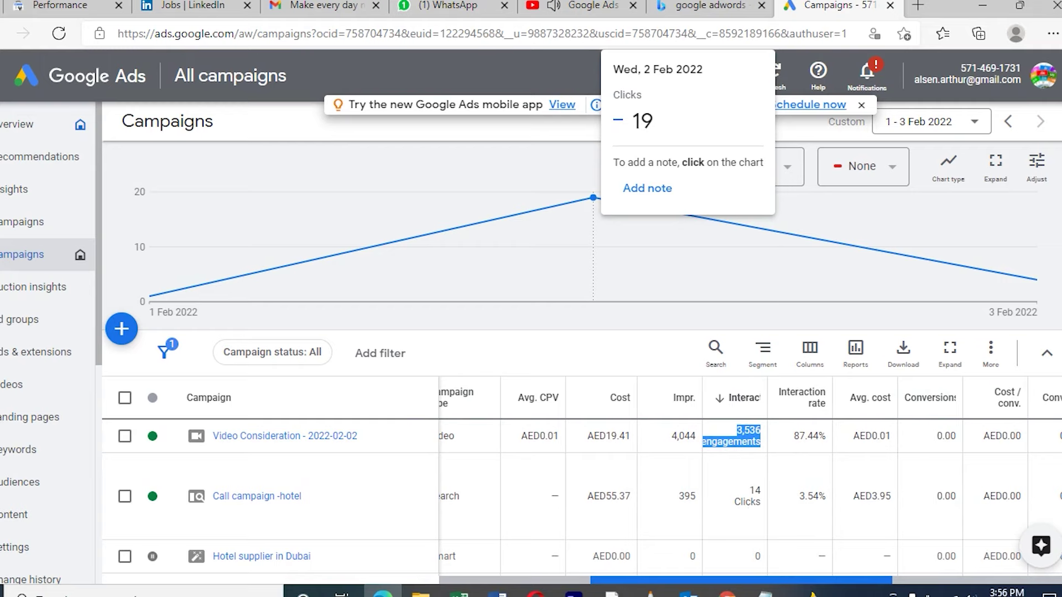
left_click_drag(659, 580, 543, 580)
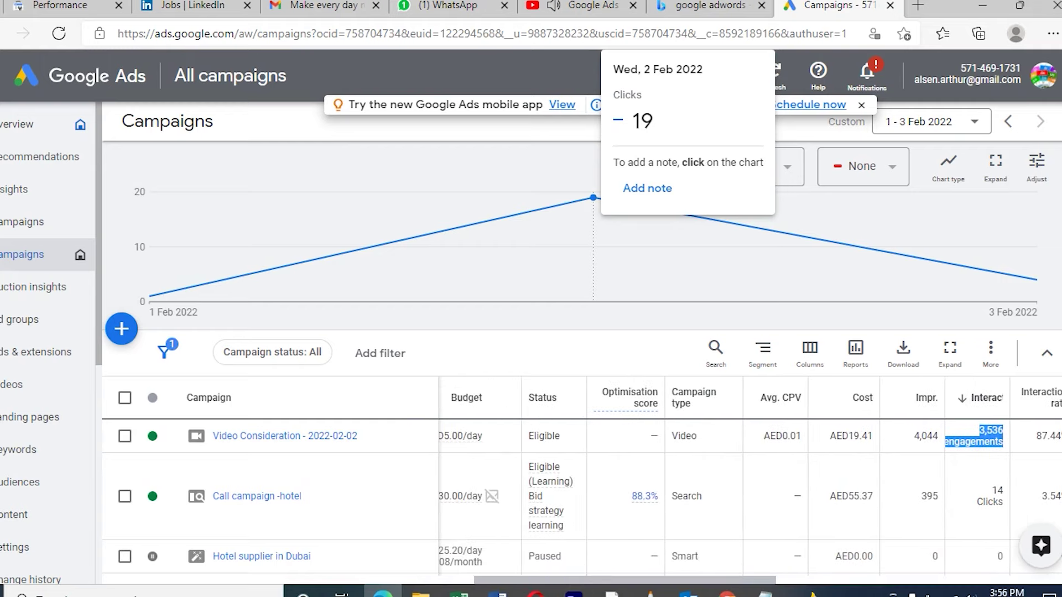